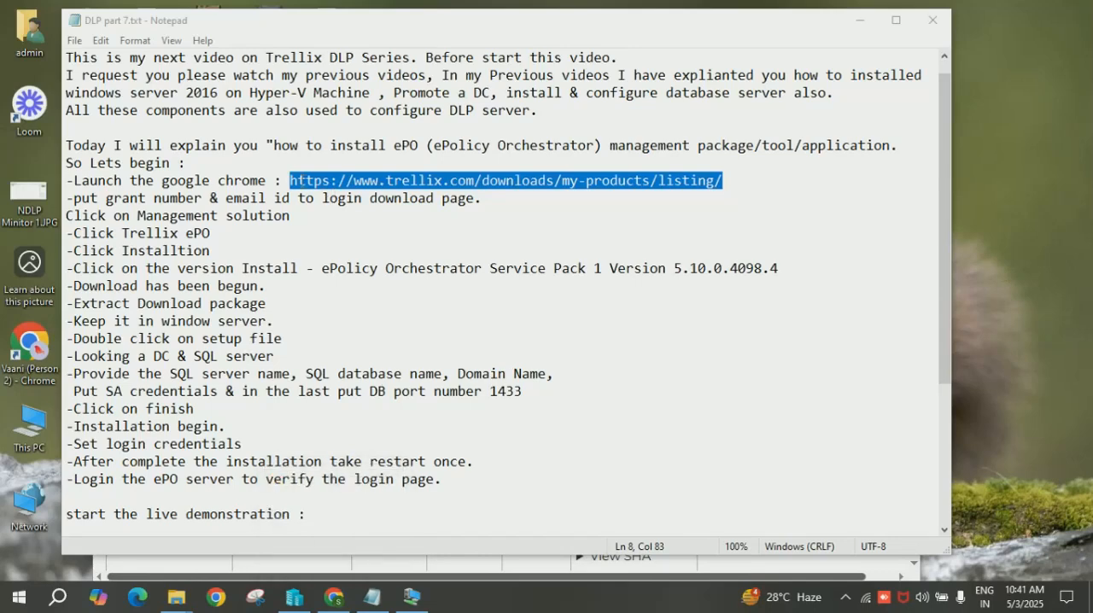
# Switch to Chrome, show the recent downloads and pause the EPO5100_ServicePack1_4098 download.
pyautogui.click(334, 596)
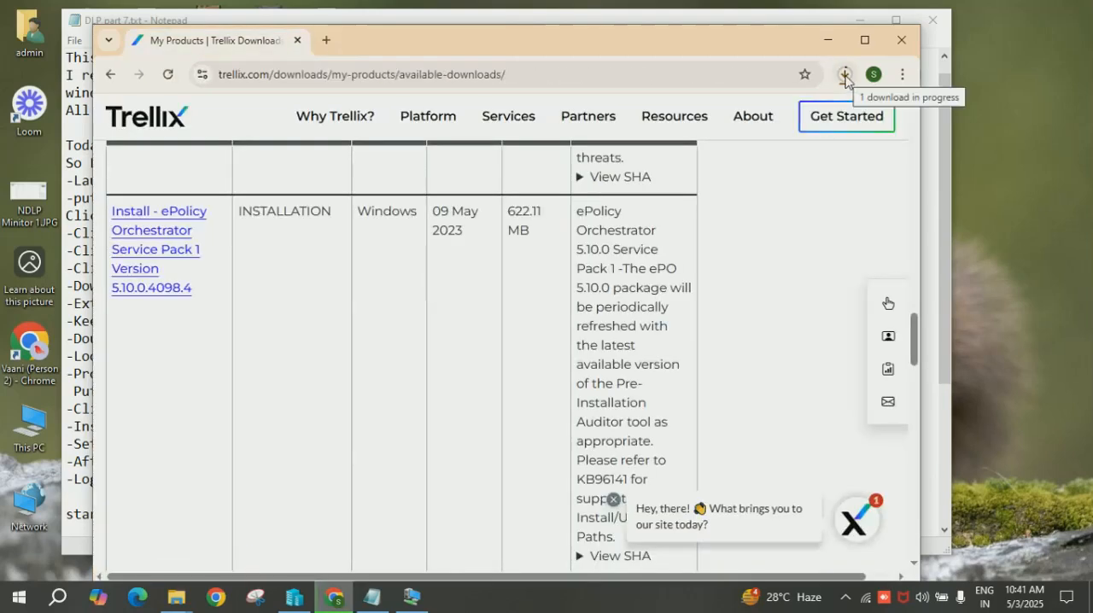
pyautogui.click(845, 76)
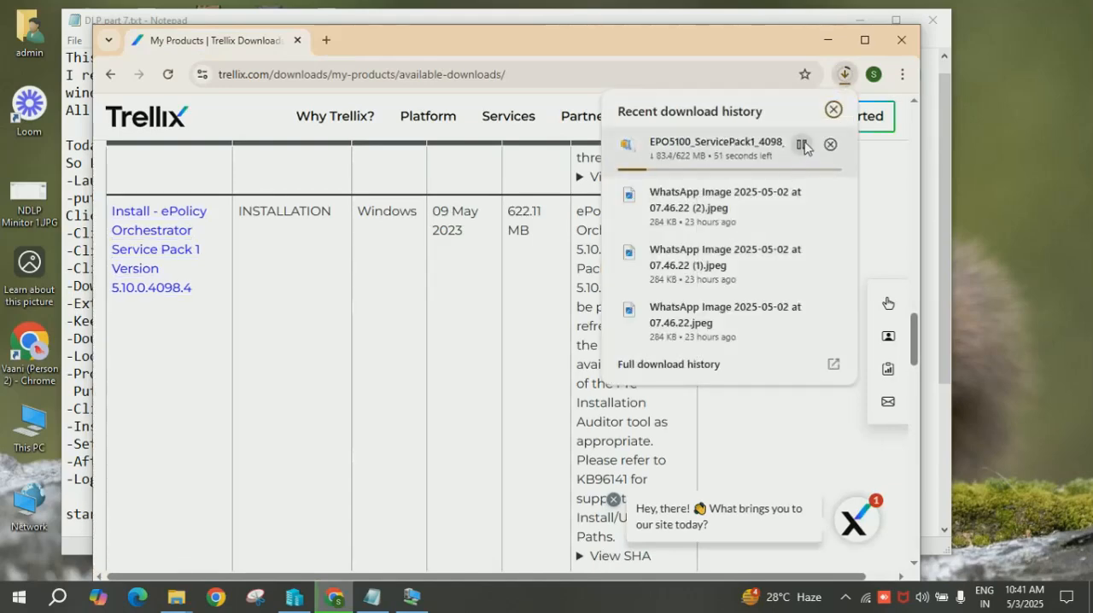
pyautogui.click(803, 146)
# Open the Downloads folder in File Explorer and select EPO5100_ServicePack1_4098_LR1.zip.
pyautogui.click(175, 596)
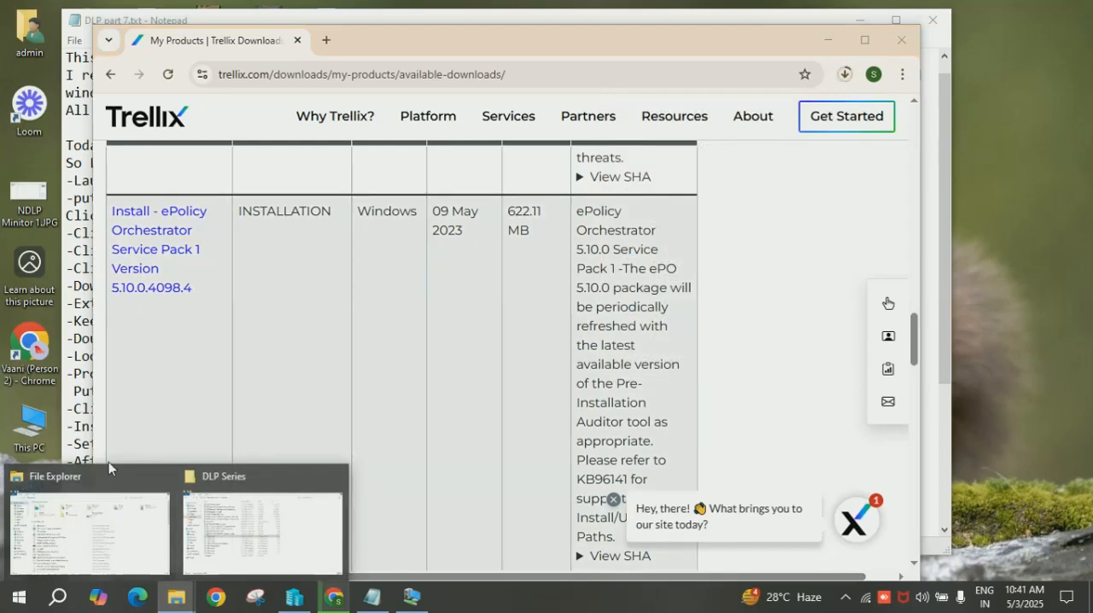
pyautogui.click(107, 521)
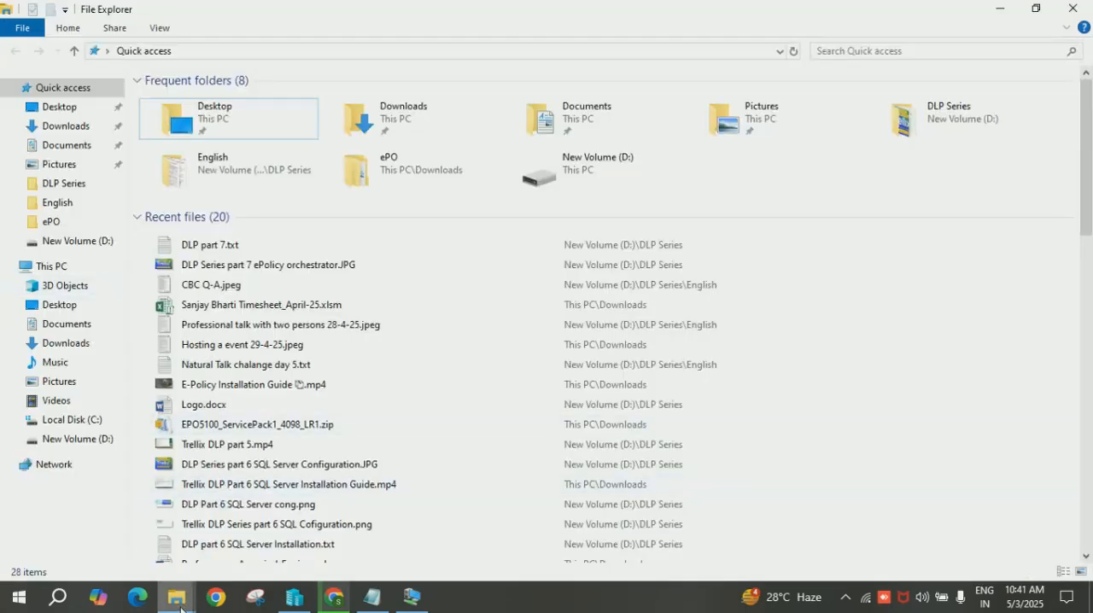
pyautogui.click(81, 128)
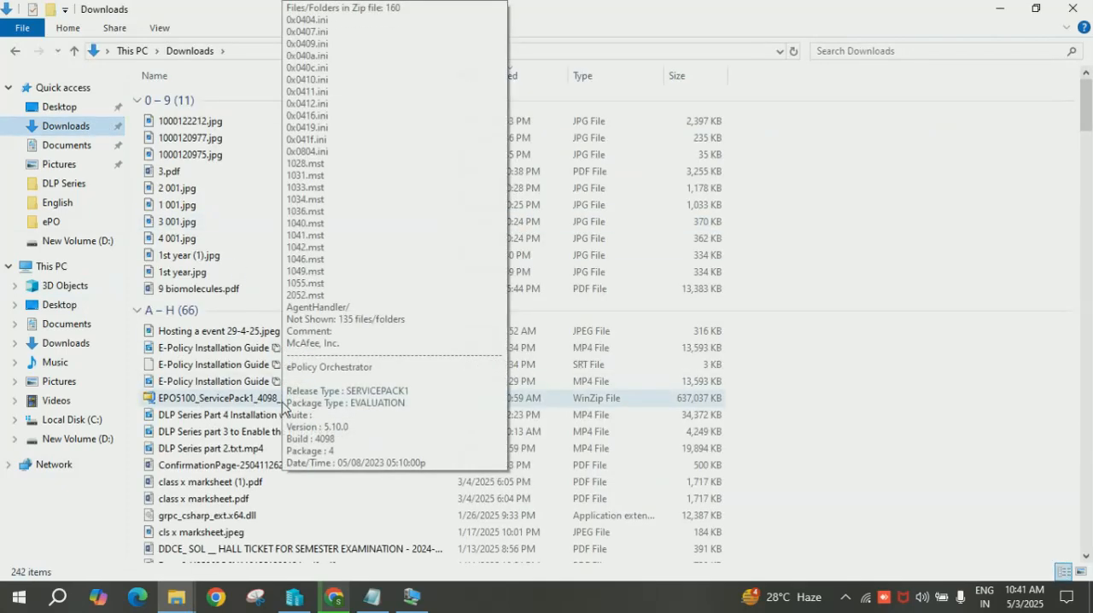
pyautogui.click(203, 405)
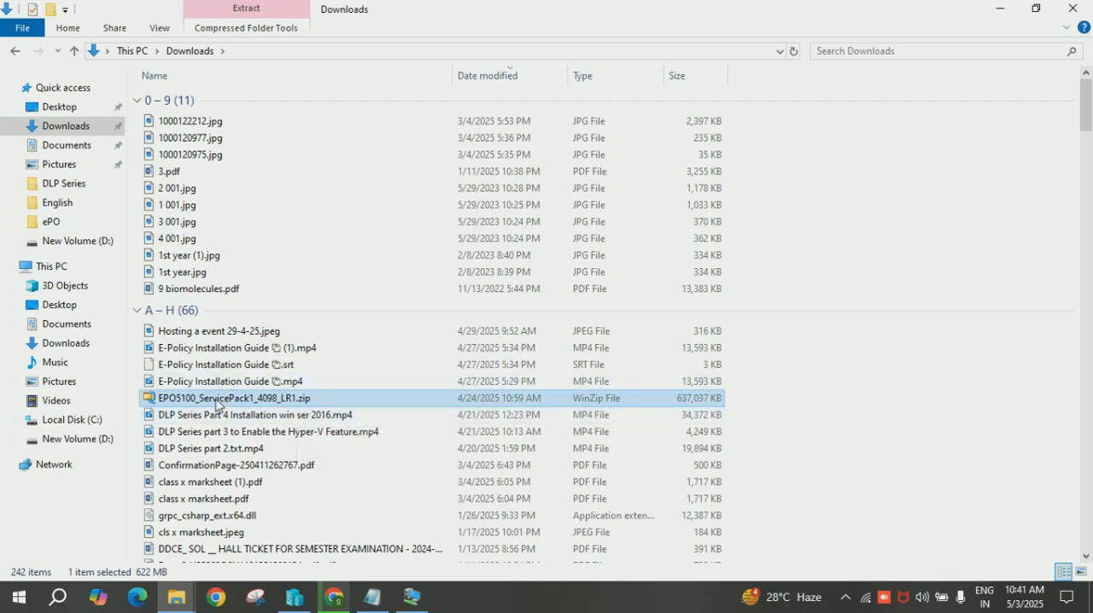
pyautogui.moveTo(227, 407)
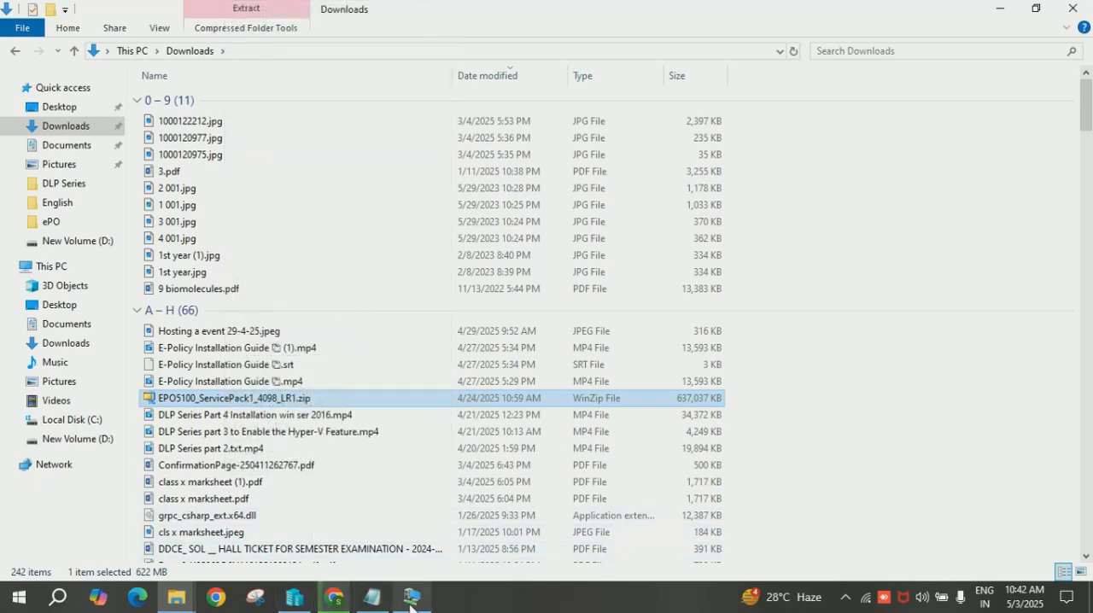
# Switch to the Window Server 2016 virtual machine and sign in with the administrator account password.
pyautogui.moveTo(413, 605)
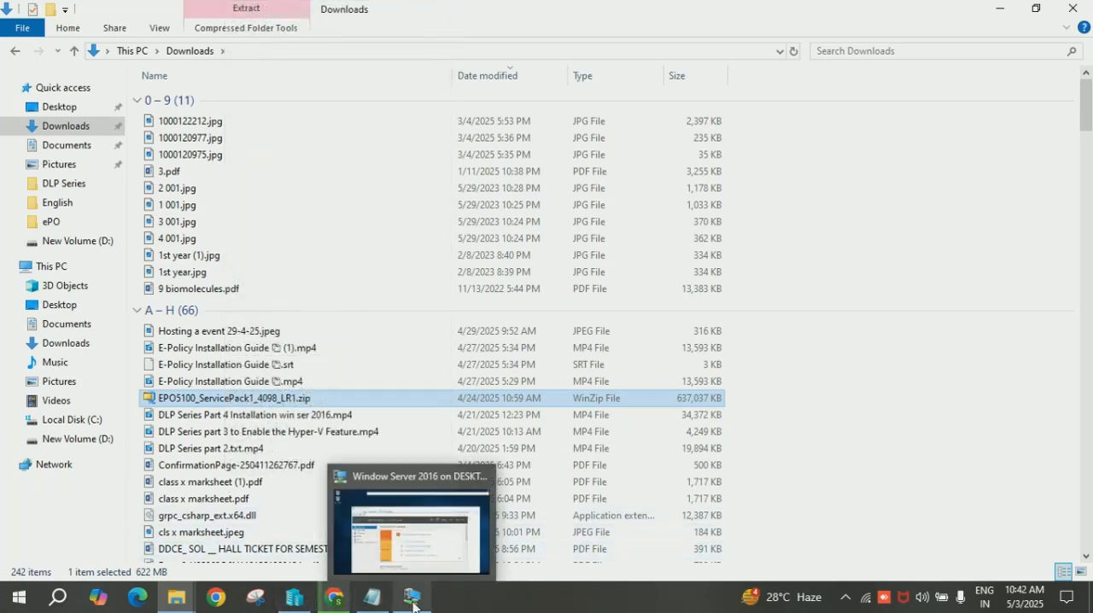
pyautogui.click(410, 538)
pyautogui.write('•••••••••')
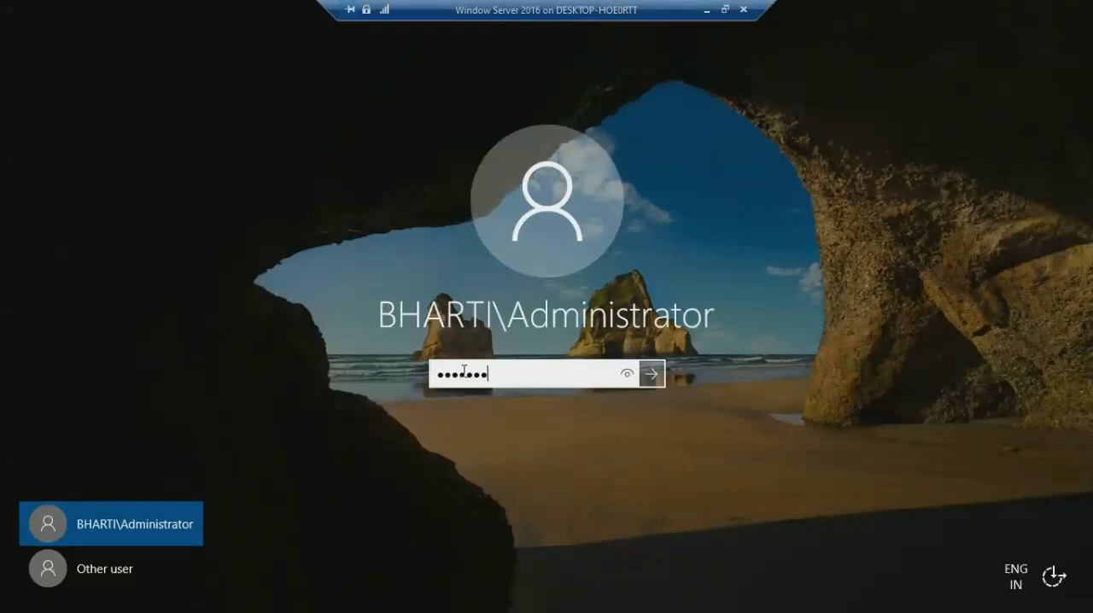
pyautogui.press('Return')
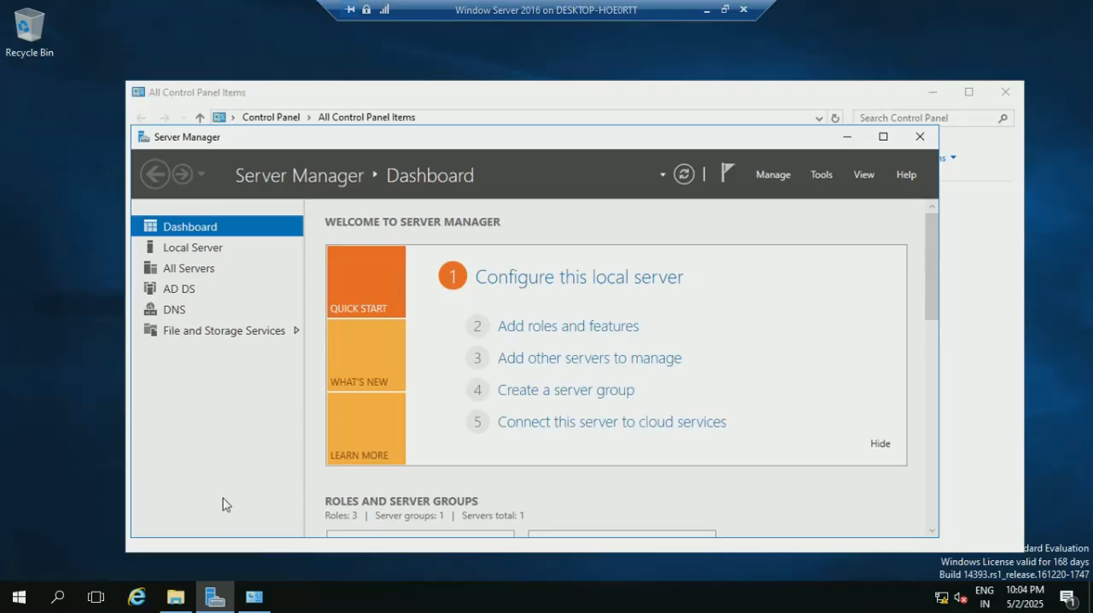
# Run the Setup application from C:\Evidence\EPO5100_ServicePack1_4098_LR1 and advance the wizard to the Database Information page.
pyautogui.click(176, 600)
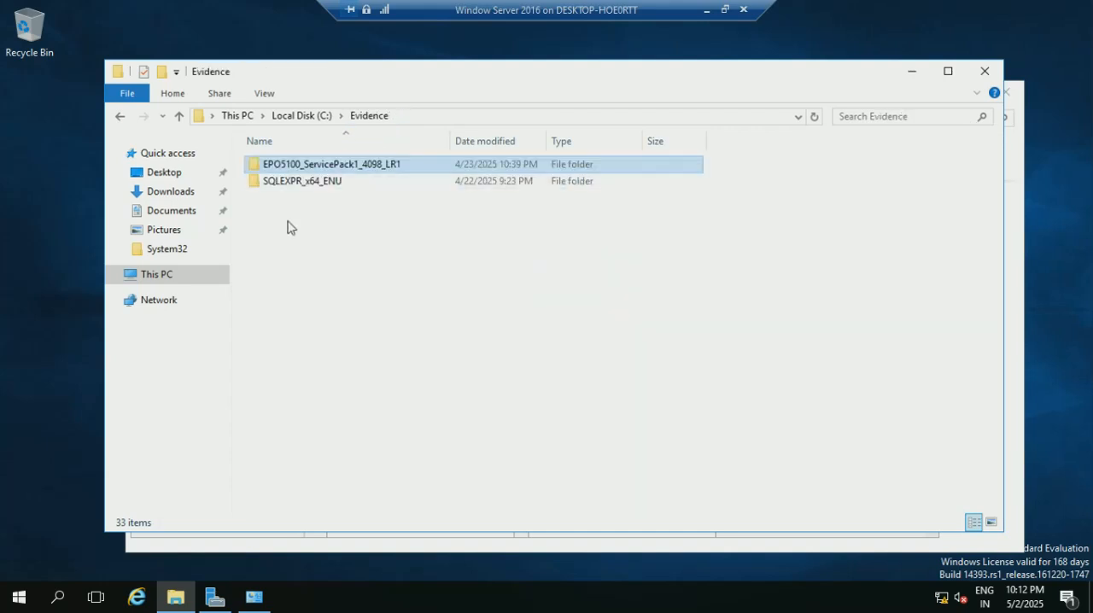
pyautogui.doubleClick(350, 170)
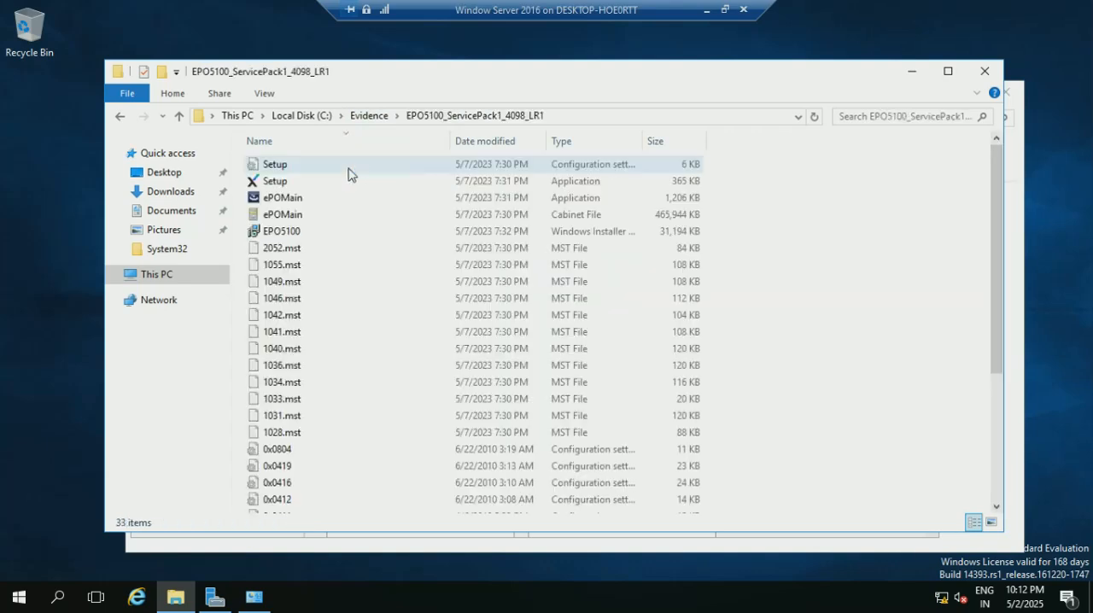
pyautogui.doubleClick(276, 183)
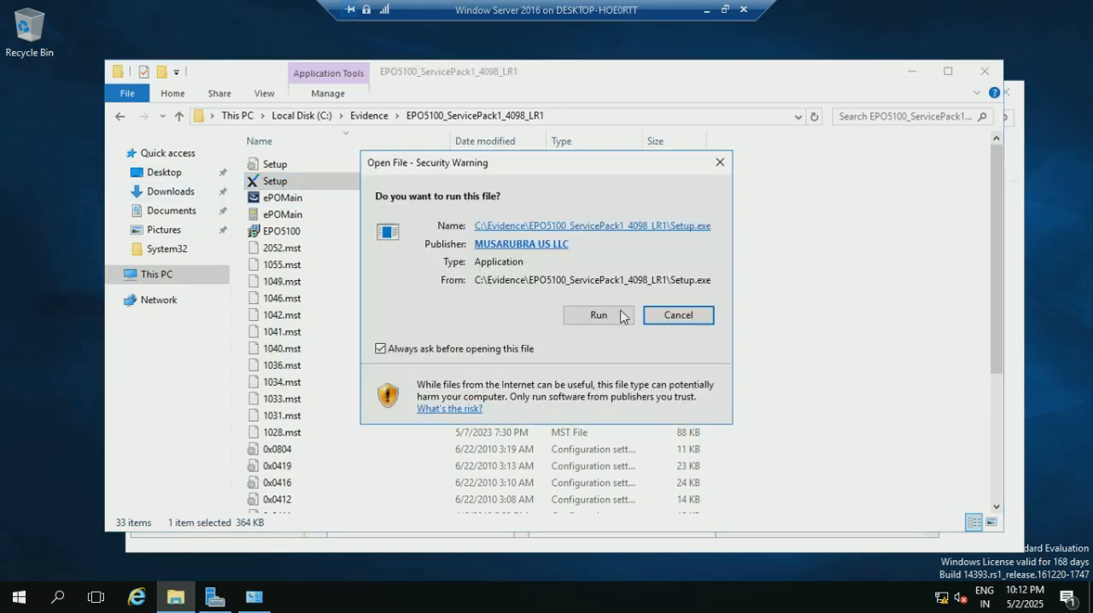
pyautogui.click(608, 318)
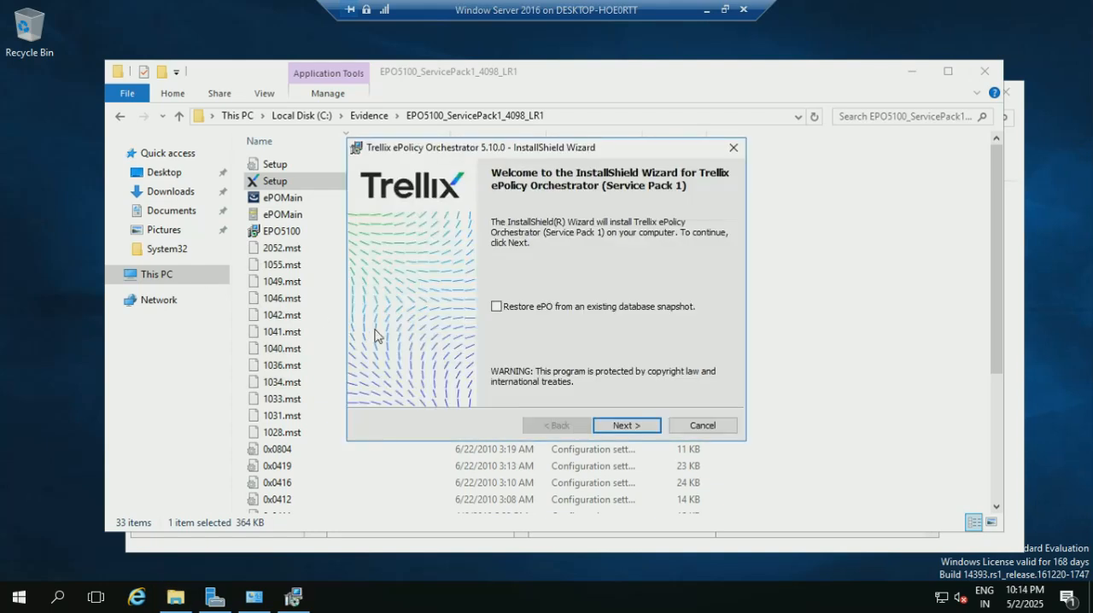
pyautogui.click(628, 425)
pyautogui.click(629, 426)
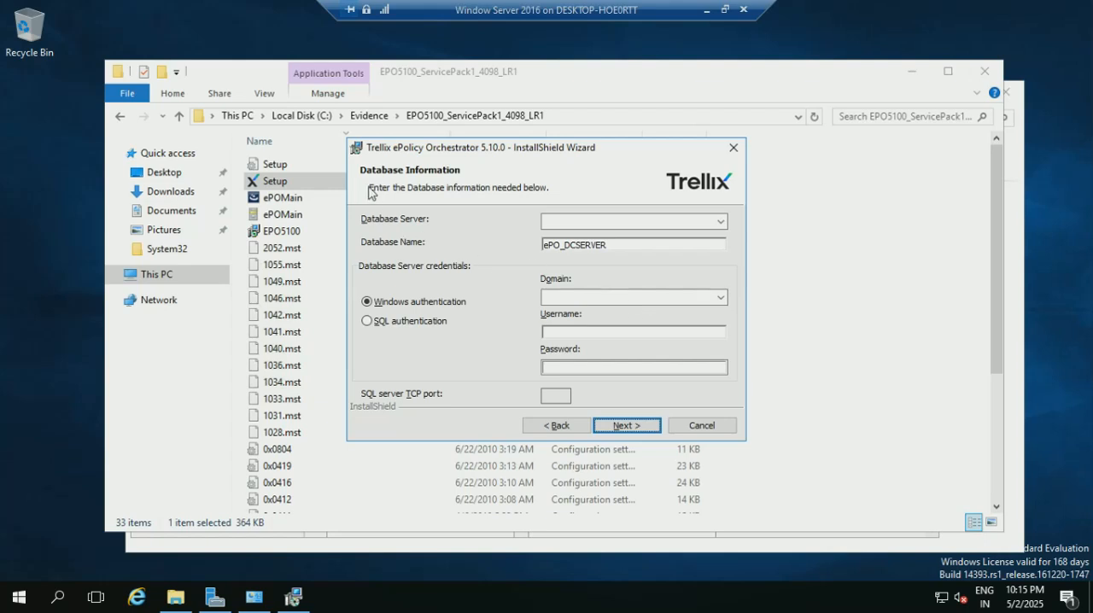
# Set the Database Server to dcserver and clear the default Database Name.
pyautogui.click(559, 221)
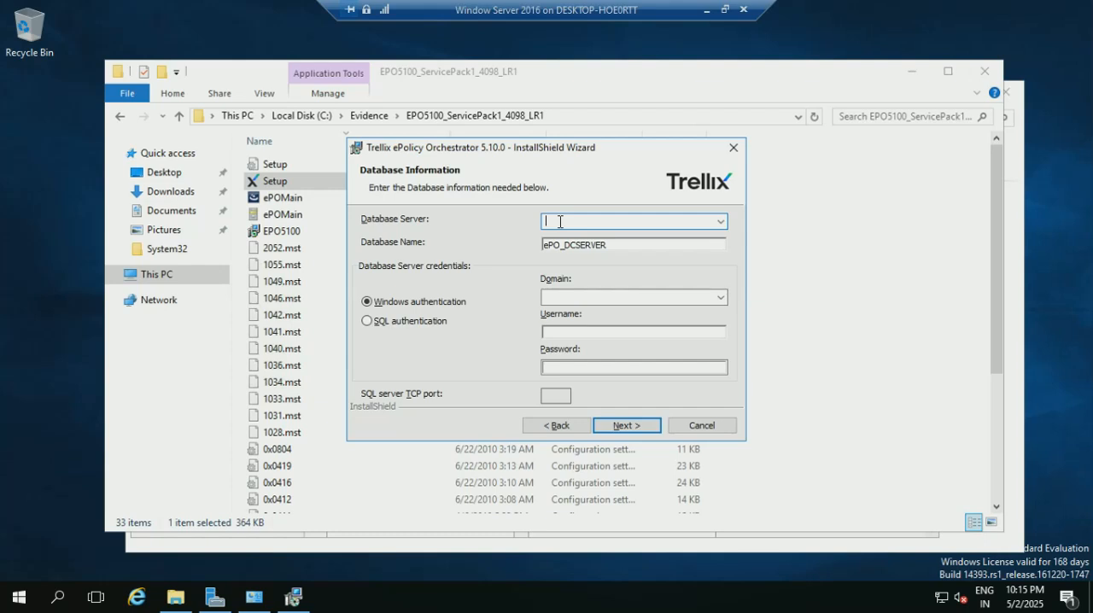
pyautogui.write('dcserver')
pyautogui.press('Tab')
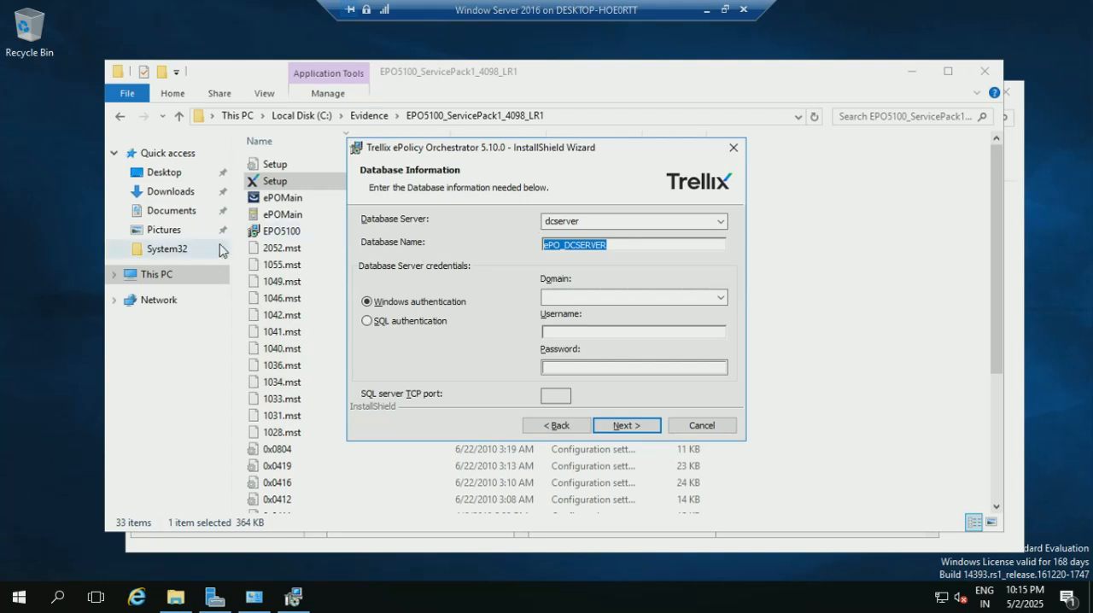
pyautogui.press('BackSpace')
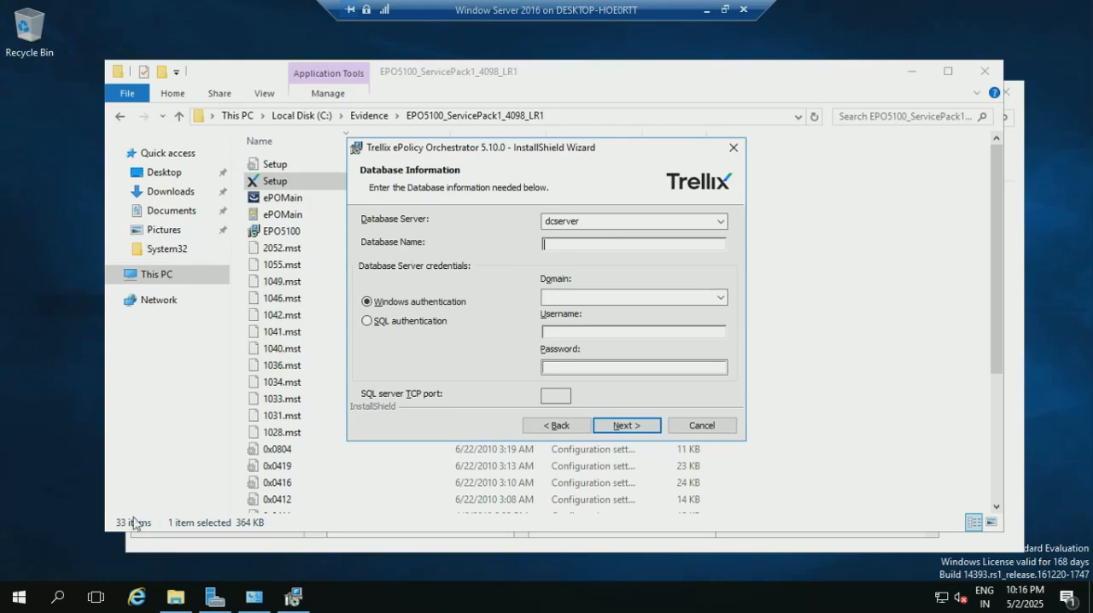
# Launch the Windows Services console with a Run command.
pyautogui.rightClick(21, 597)
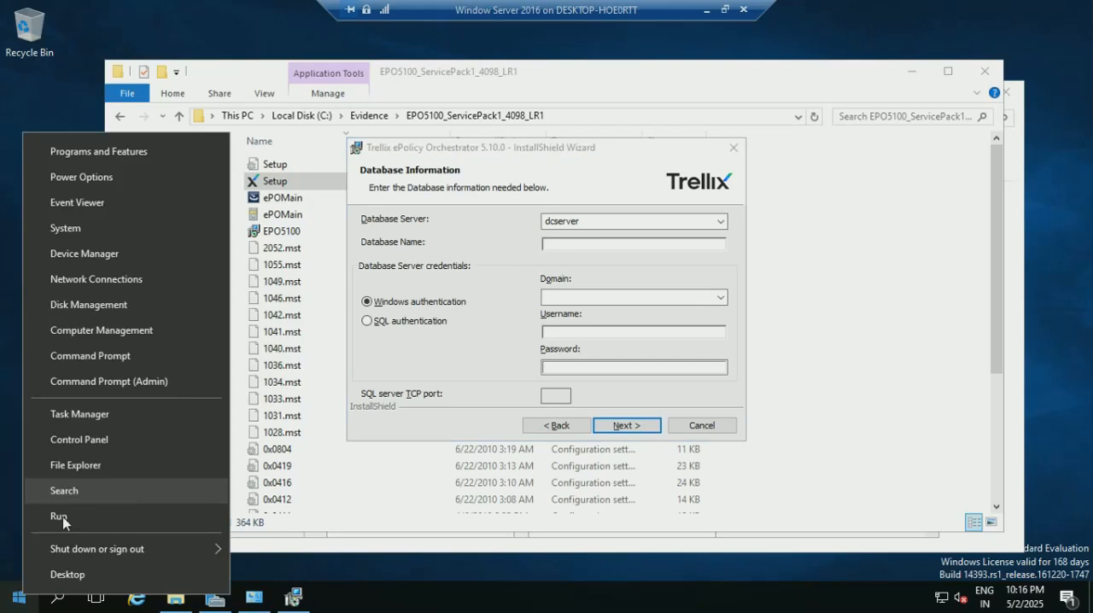
pyautogui.click(325, 502)
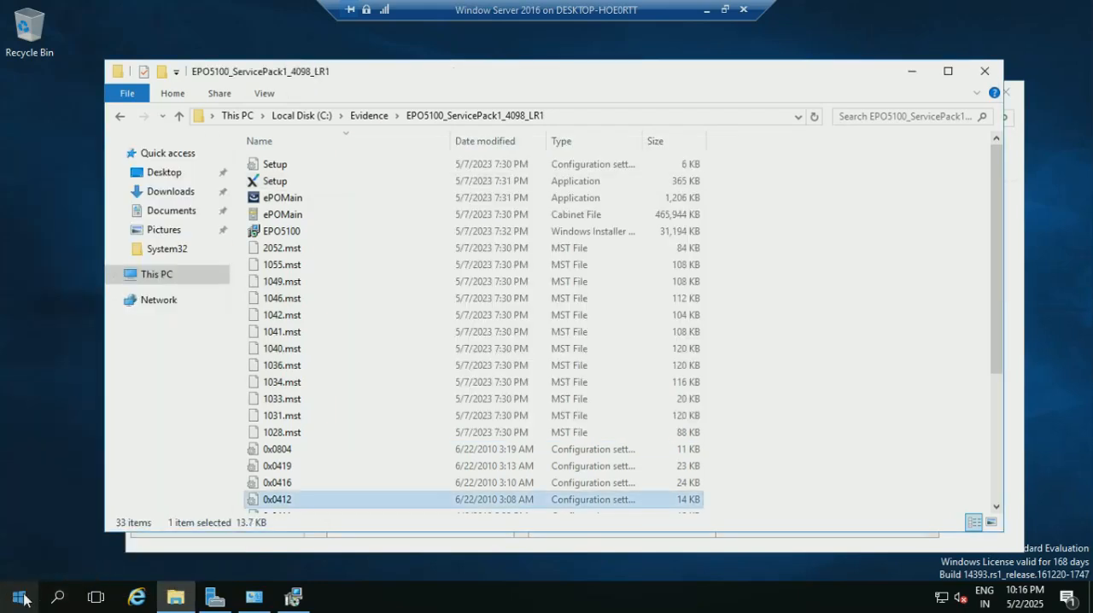
pyautogui.rightClick(21, 598)
pyautogui.click(72, 514)
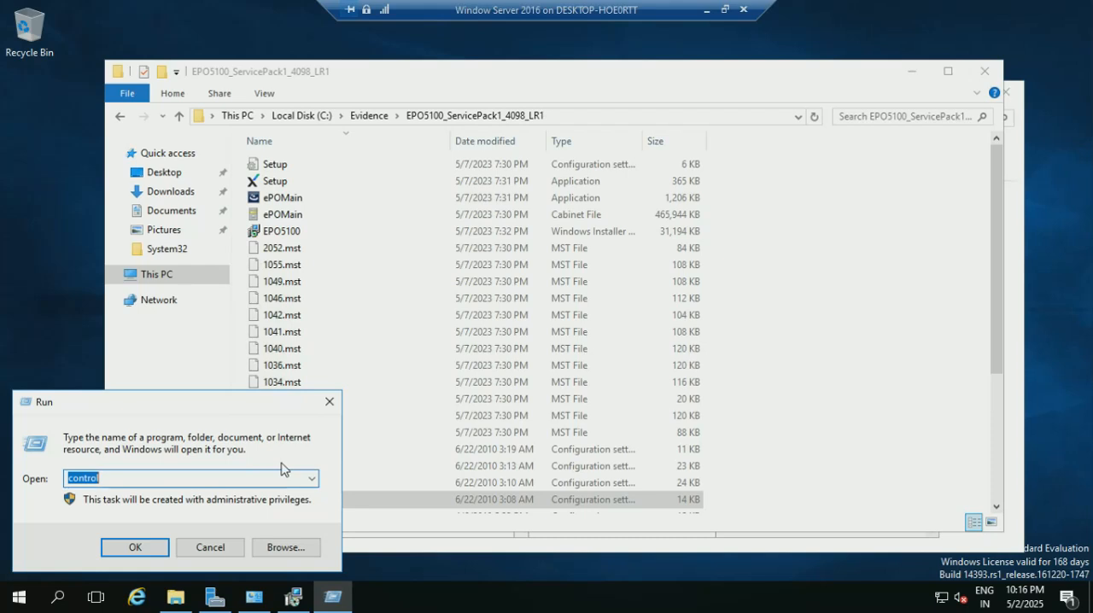
pyautogui.write('ser')
pyautogui.press('Down')
pyautogui.press('Return')
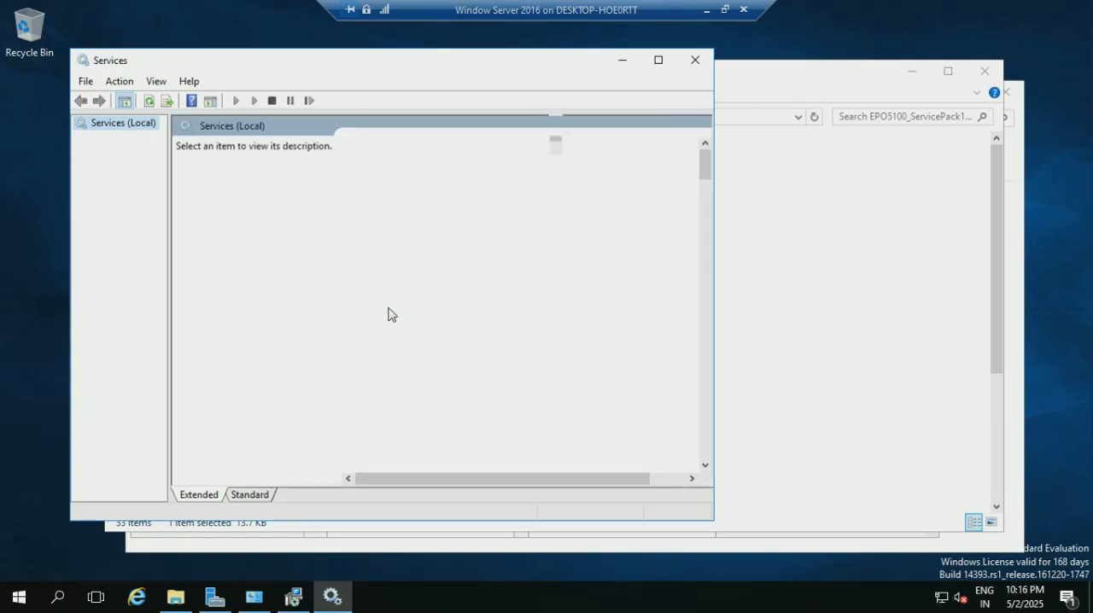
# Open the properties of the SQL Server service and copy the instance name MSSQLSERVER from its display name.
pyautogui.click(383, 343)
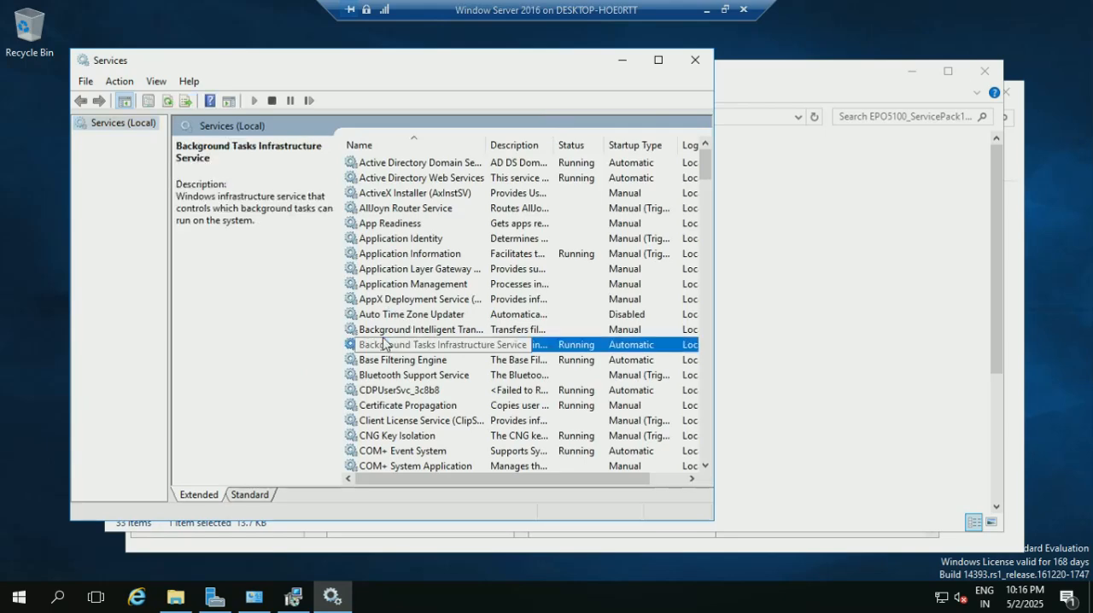
pyautogui.write('sql')
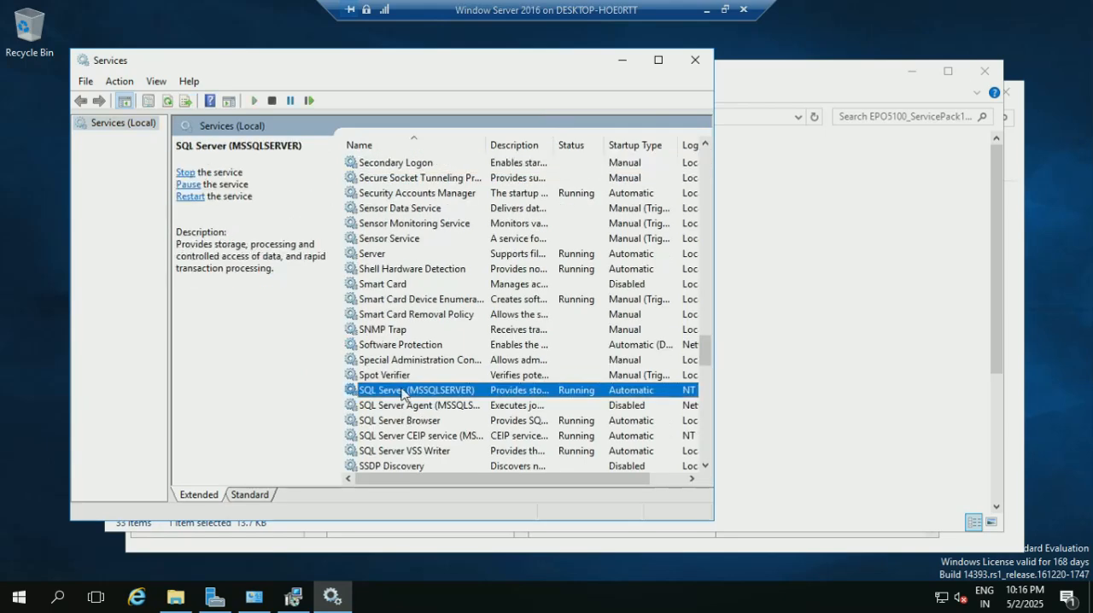
pyautogui.doubleClick(399, 395)
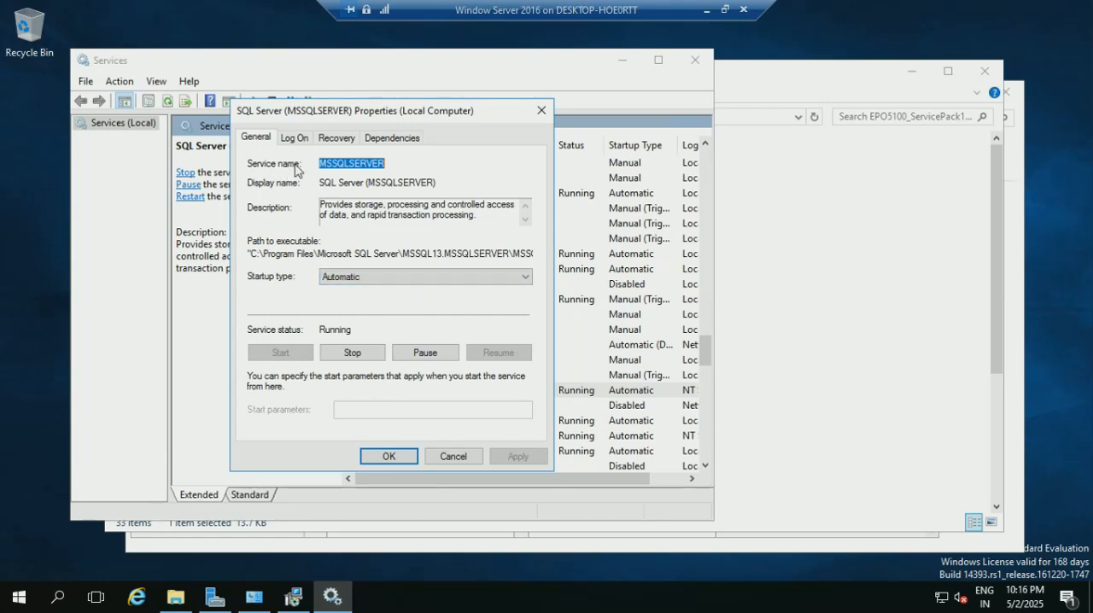
pyautogui.click(345, 163)
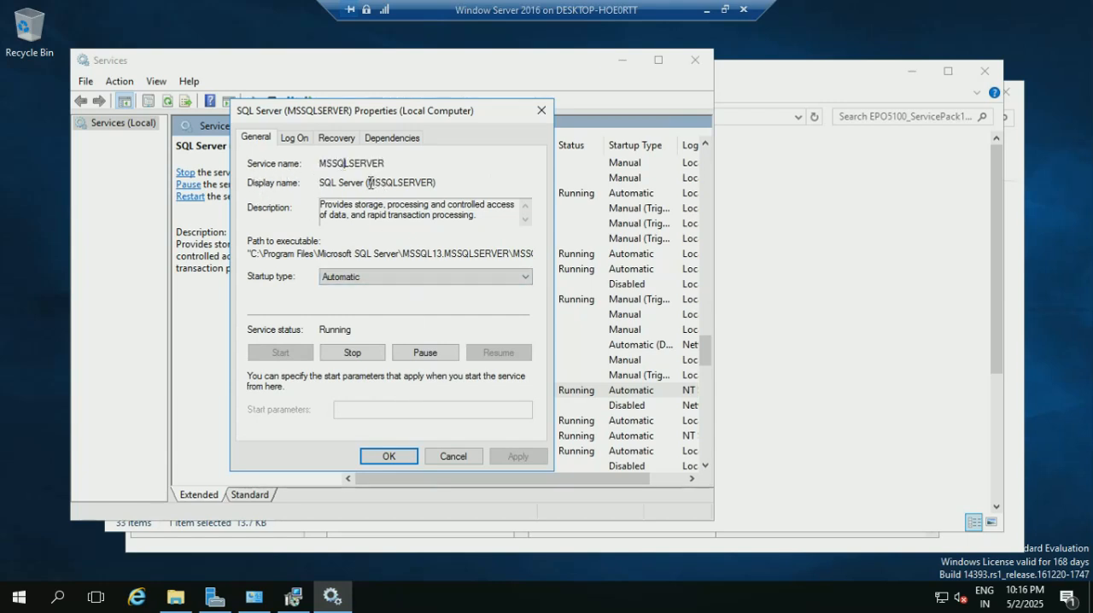
pyautogui.moveTo(368, 183); pyautogui.dragTo(433, 186)
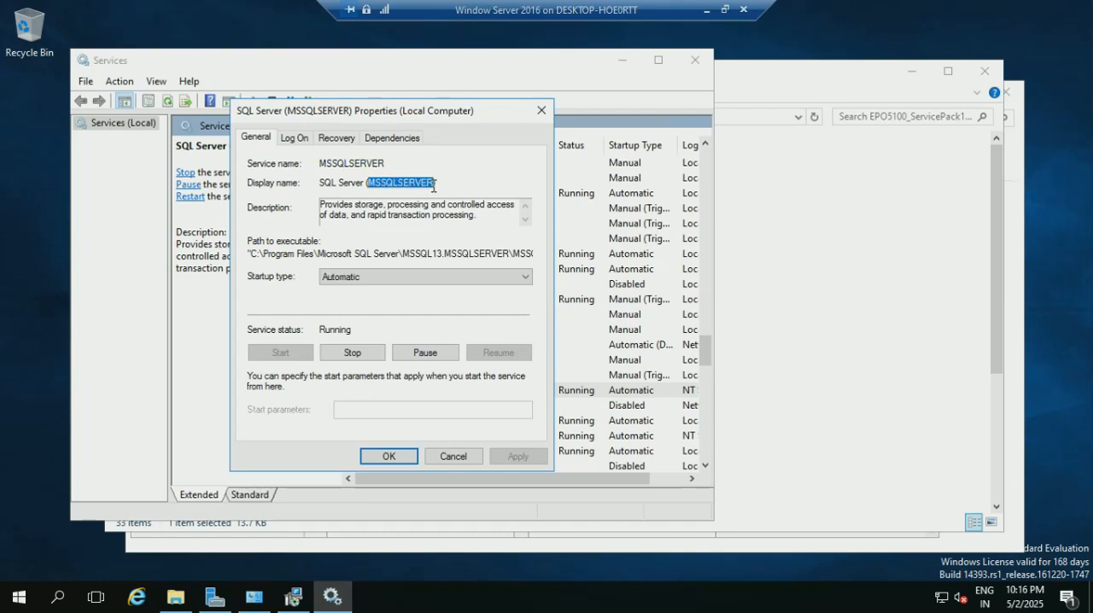
pyautogui.rightClick(403, 185)
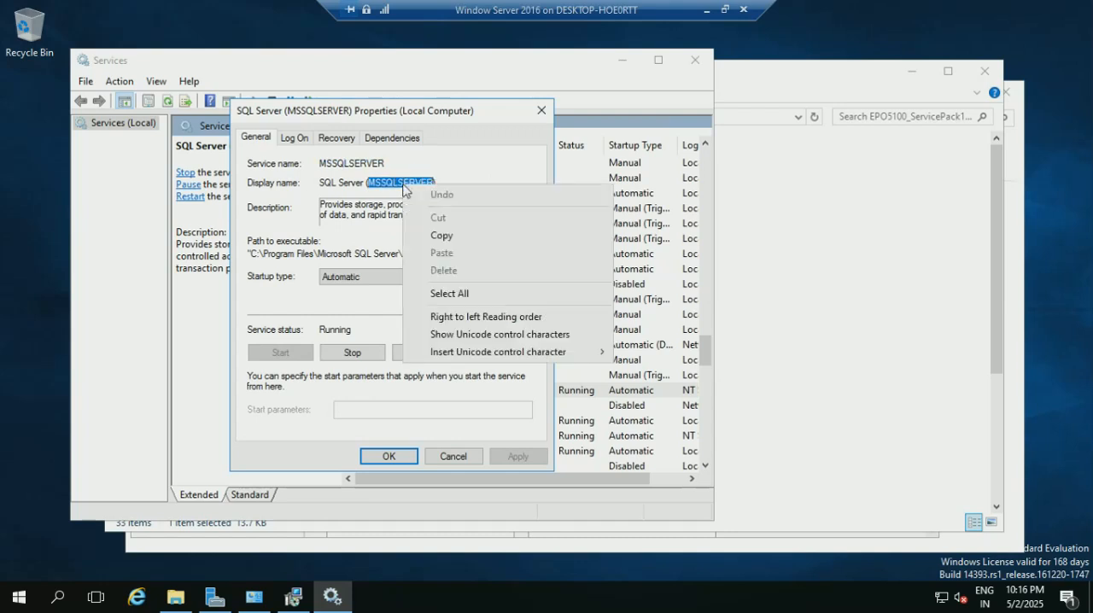
pyautogui.click(442, 236)
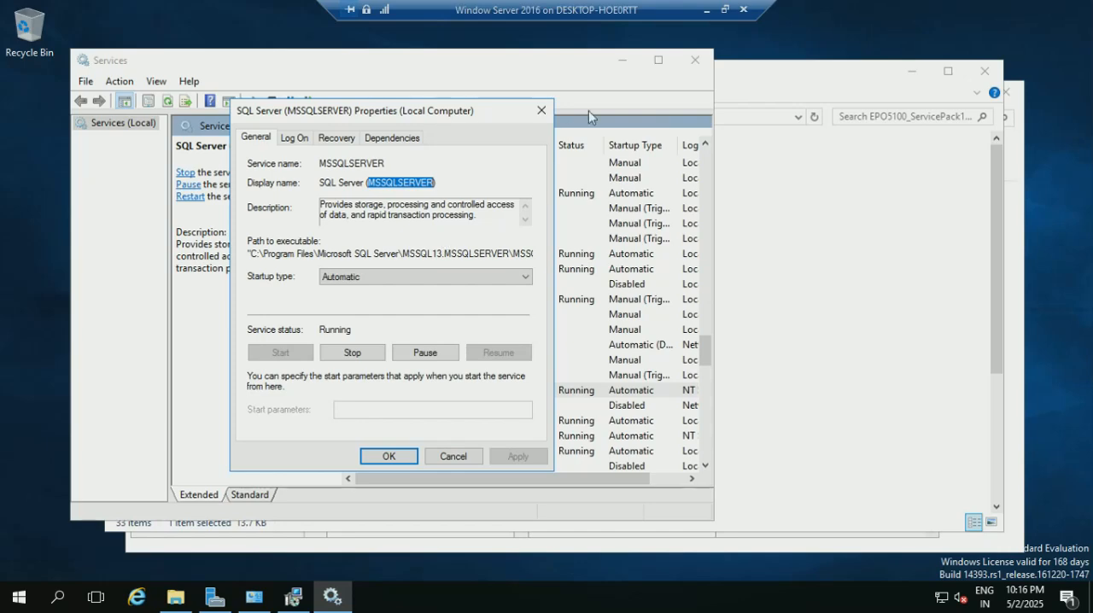
# Put away the Services windows and paste MSSQLSERVER as the Database Name in the ePolicy Orchestrator installer.
pyautogui.click(623, 60)
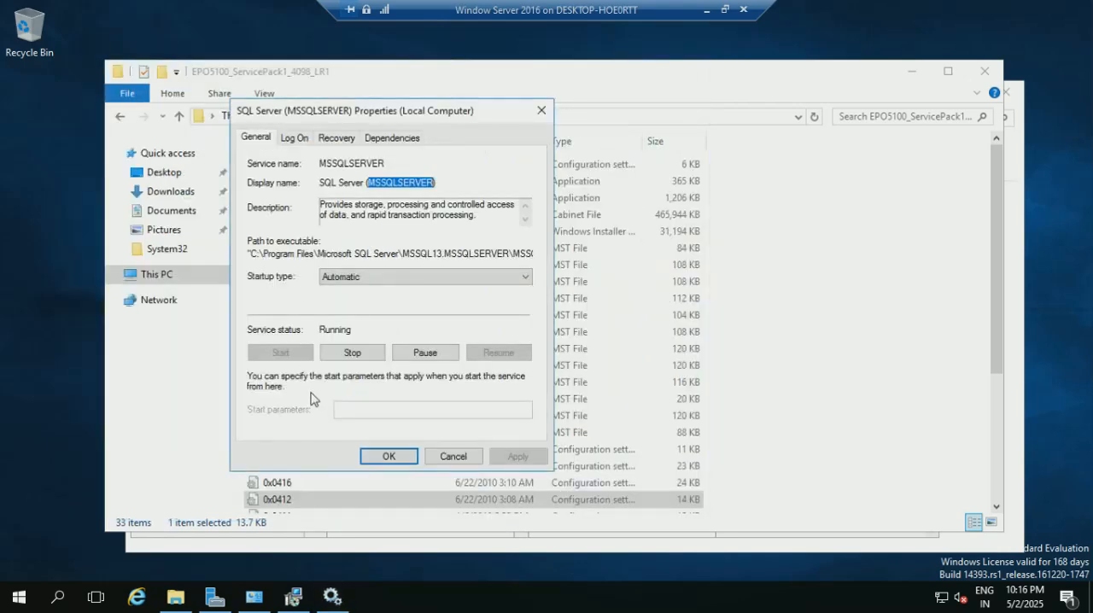
pyautogui.click(389, 456)
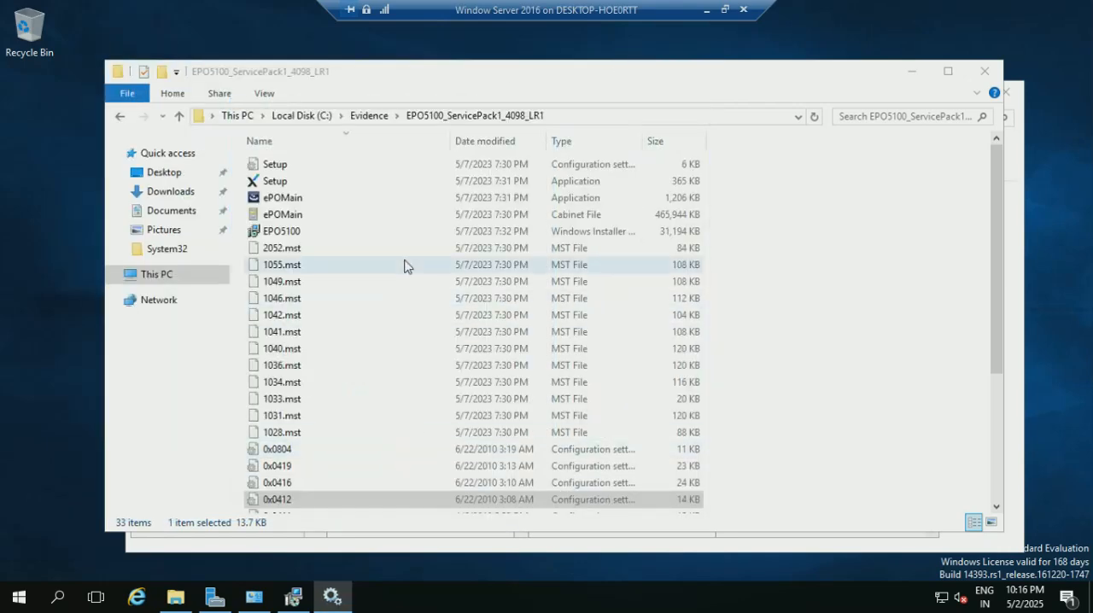
pyautogui.click(293, 597)
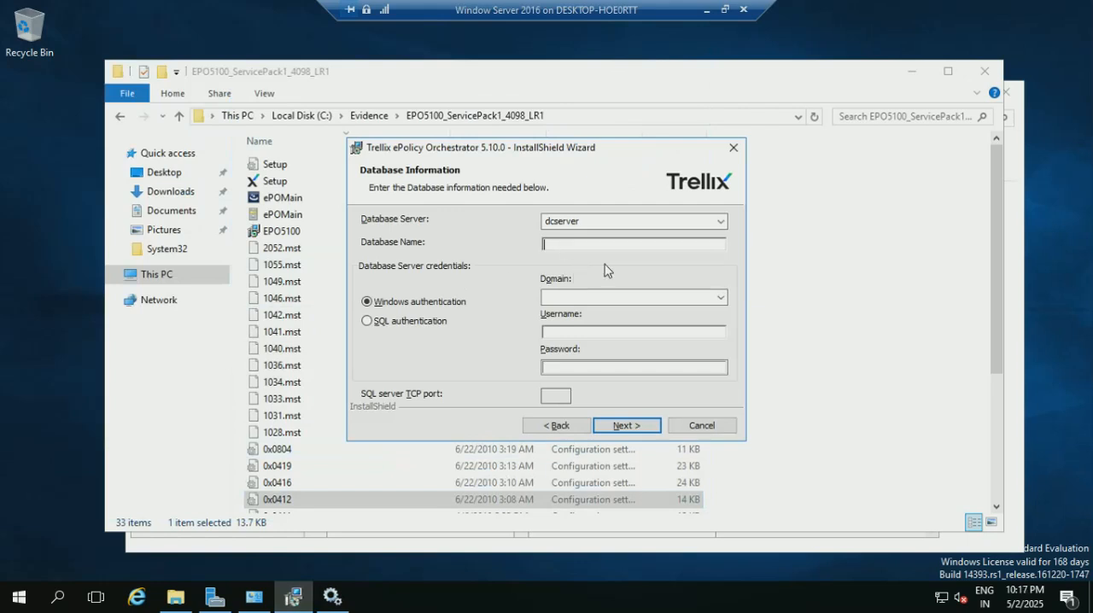
pyautogui.hotkey('ctrl', 'v')
# Fill in the Domain for the database server credentials with the server's domain name.
pyautogui.click(579, 298)
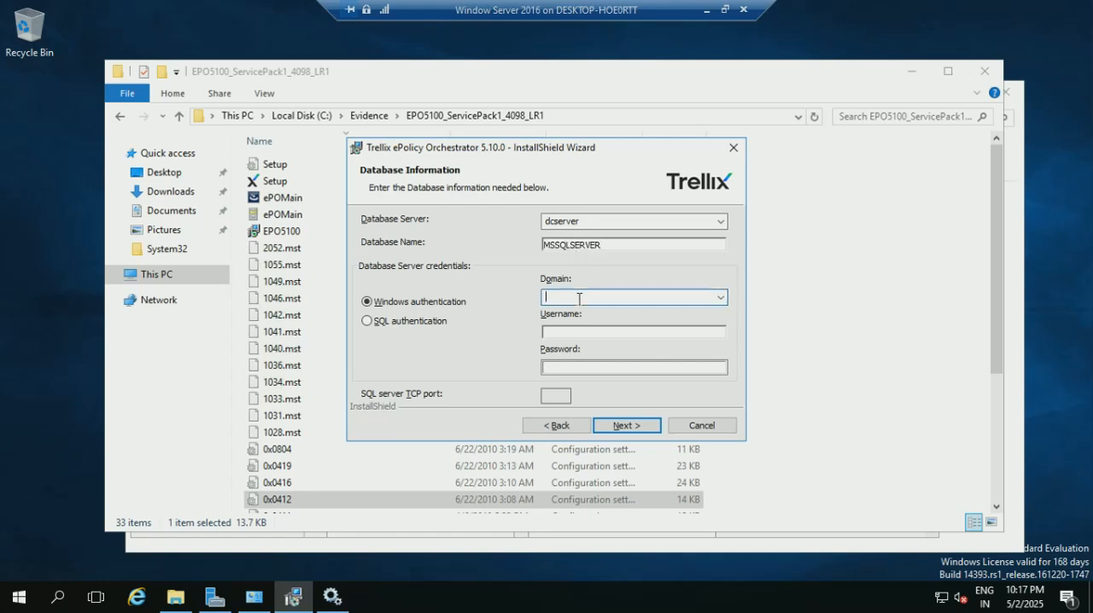
pyautogui.write('bharti.com')
# Switch the database credentials to SQL authentication, enter username sa and the account password, and submit the database information.
pyautogui.click(373, 324)
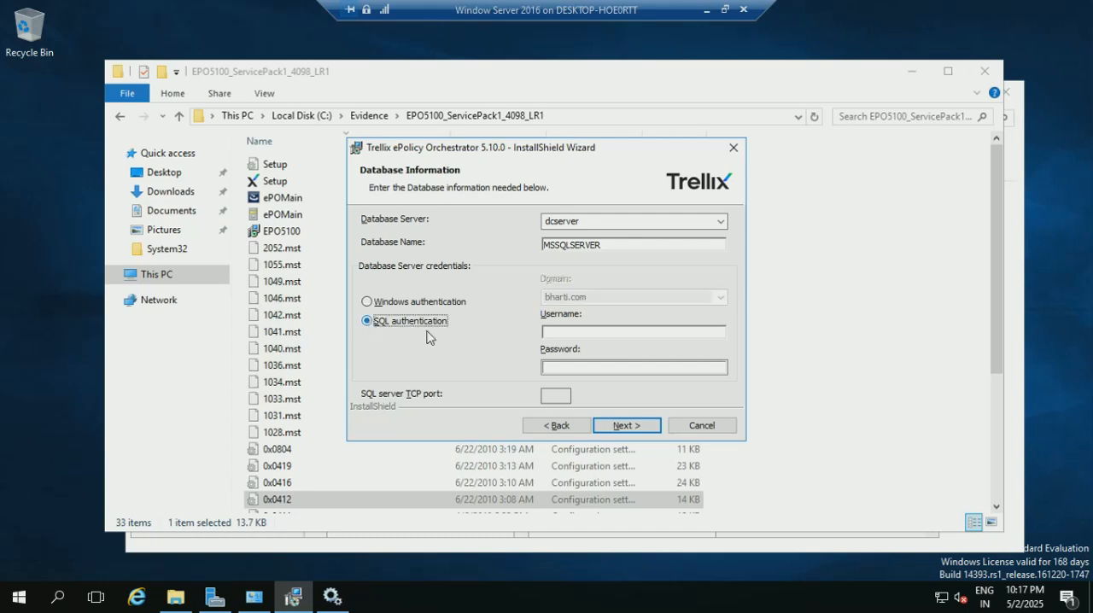
pyautogui.click(573, 334)
pyautogui.write('sa')
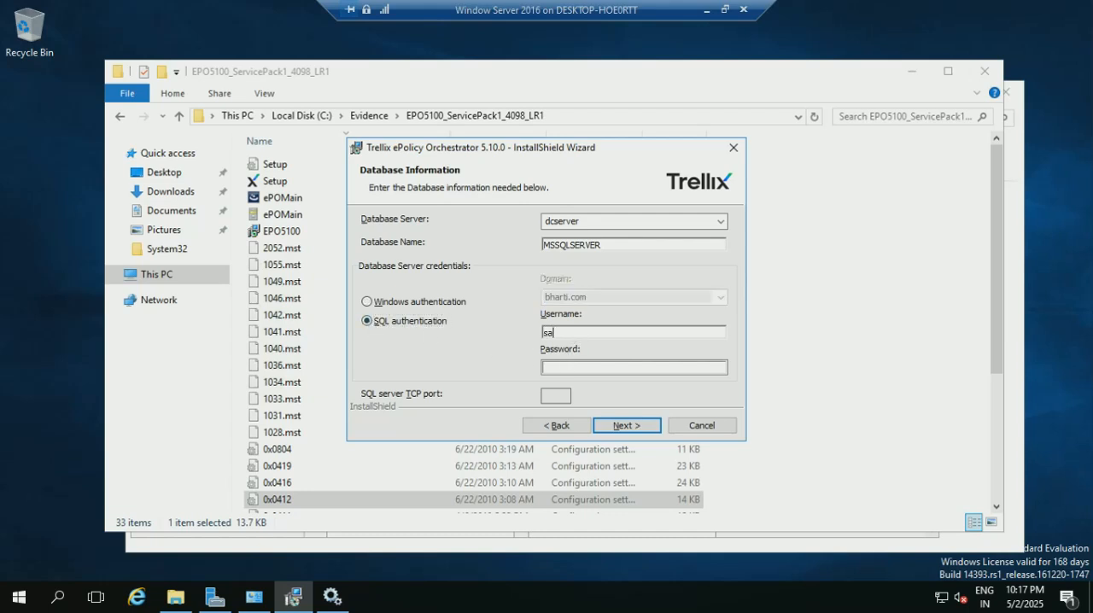
pyautogui.click(574, 365)
pyautogui.write('••••••••••')
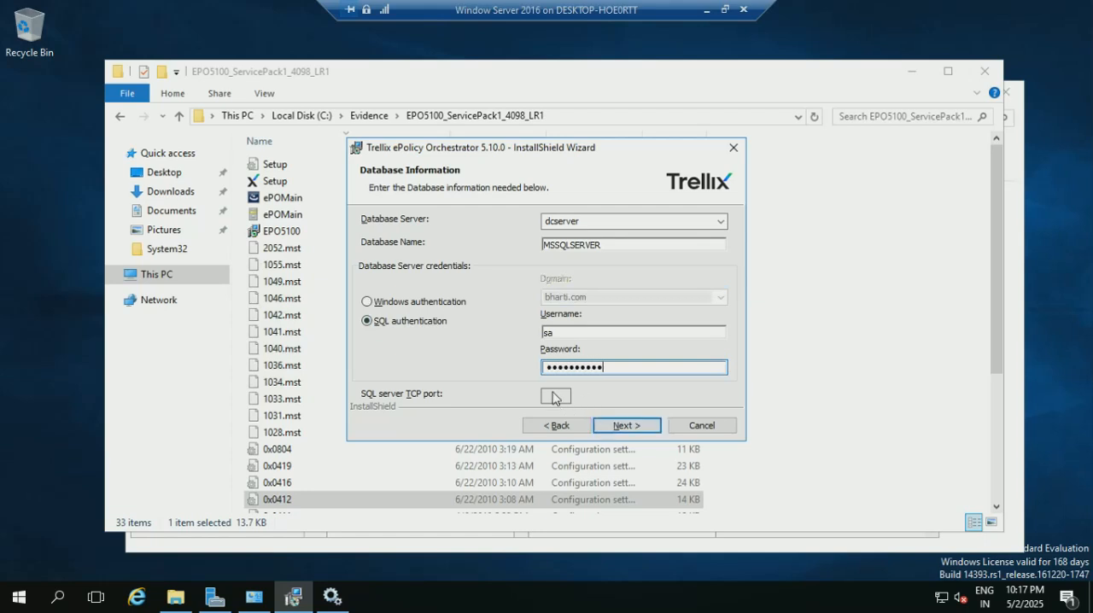
pyautogui.click(614, 420)
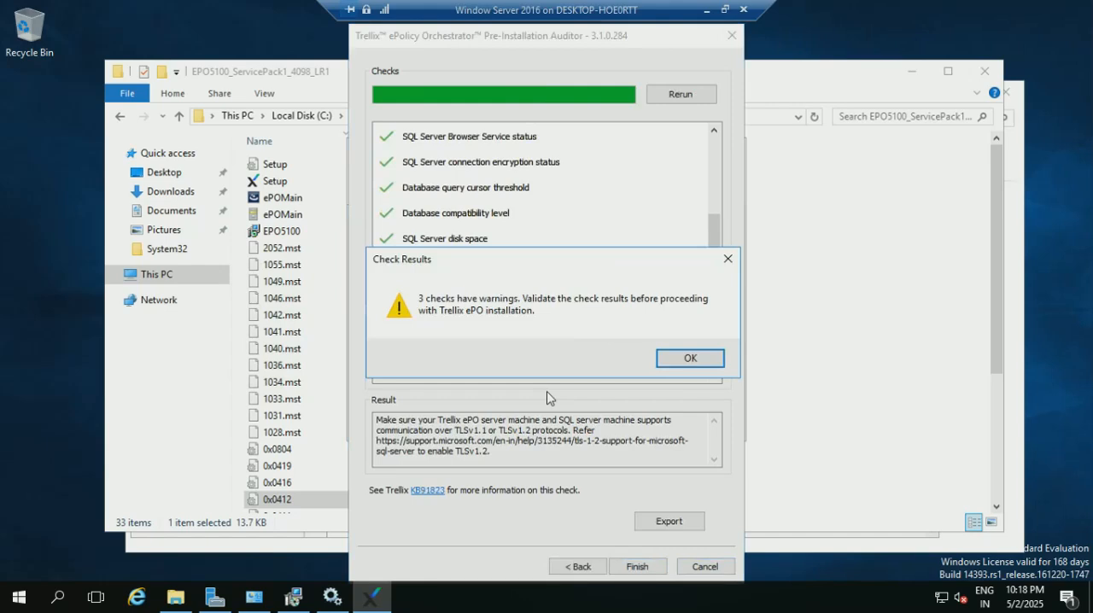
# Acknowledge the check results, finish the Pre-Installation Auditor, and continue through the database information and default HTTP ports.
pyautogui.click(703, 362)
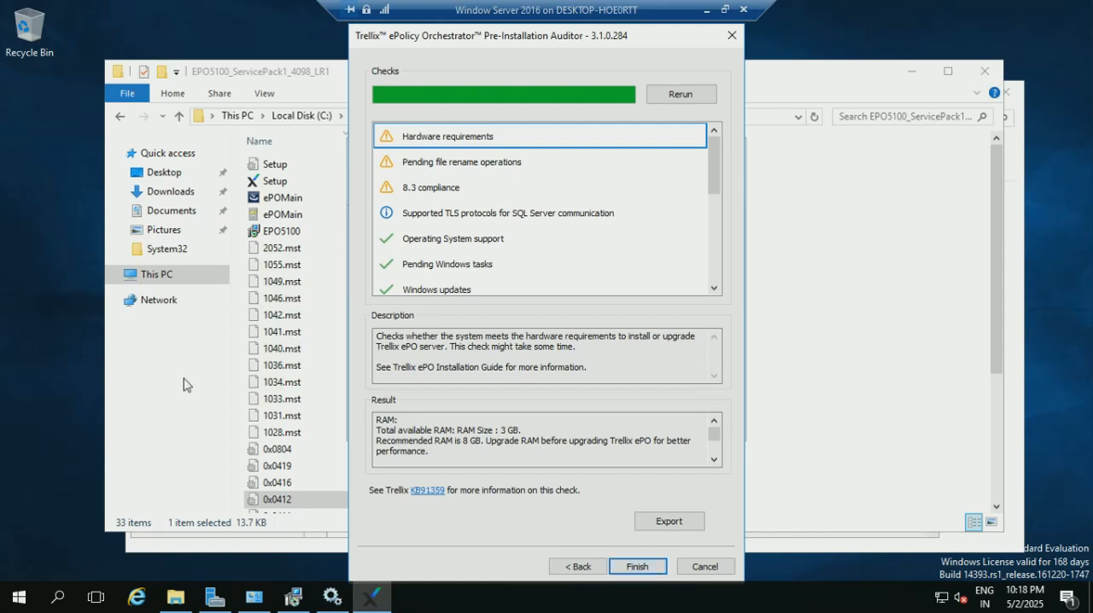
pyautogui.click(632, 564)
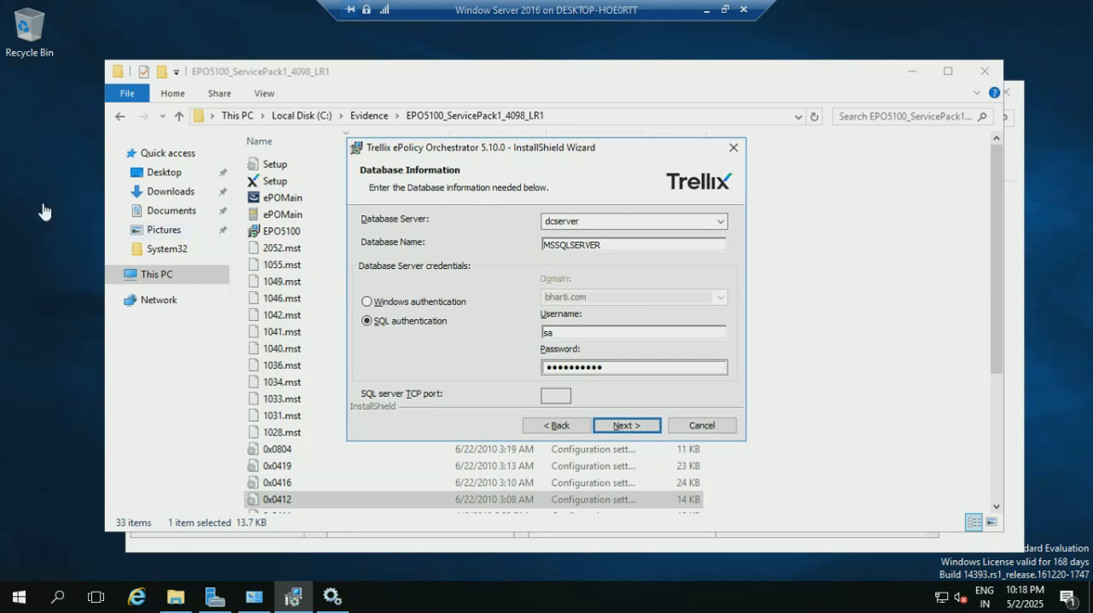
pyautogui.click(627, 425)
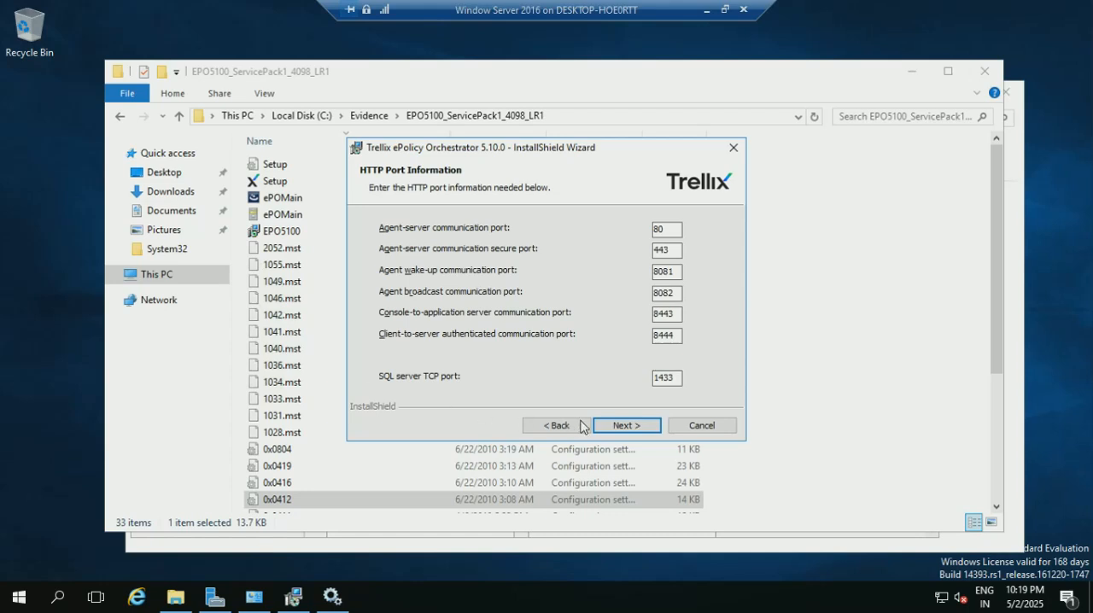
pyautogui.click(621, 428)
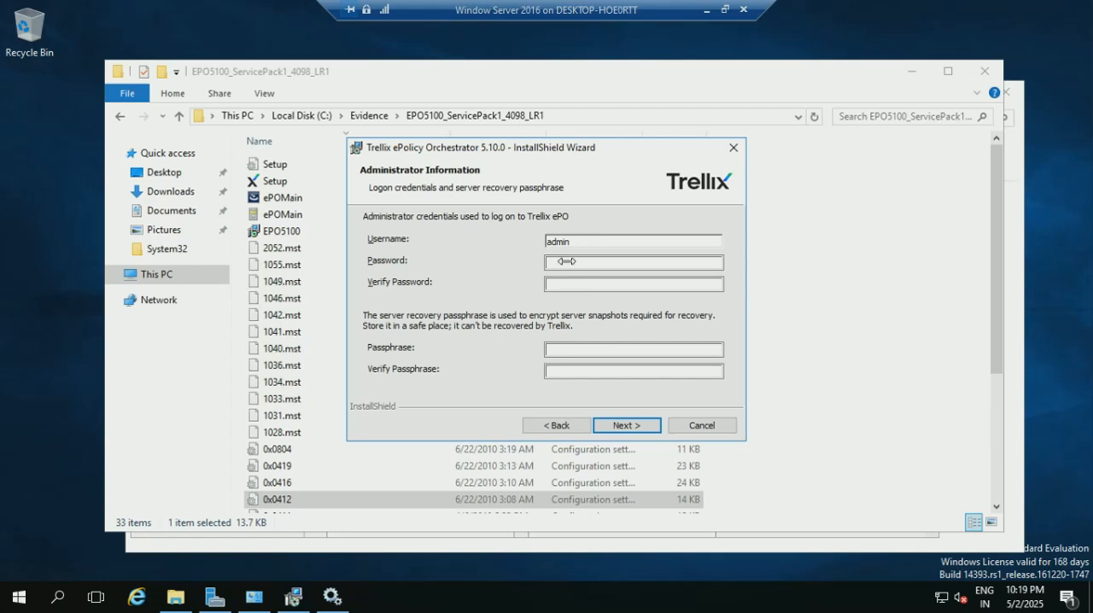
# Enter and verify the password for the ePO administrator account admin.
pyautogui.click(565, 264)
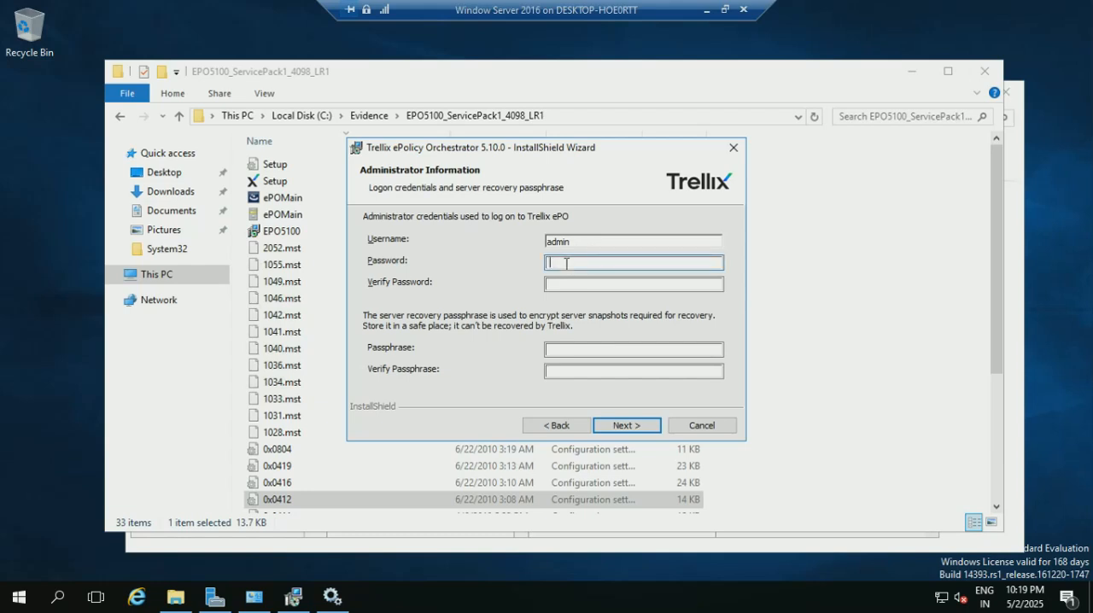
pyautogui.write('a')
pyautogui.write('i')
pyautogui.write('••••••')
pyautogui.click(577, 284)
pyautogui.write('••••••••••')
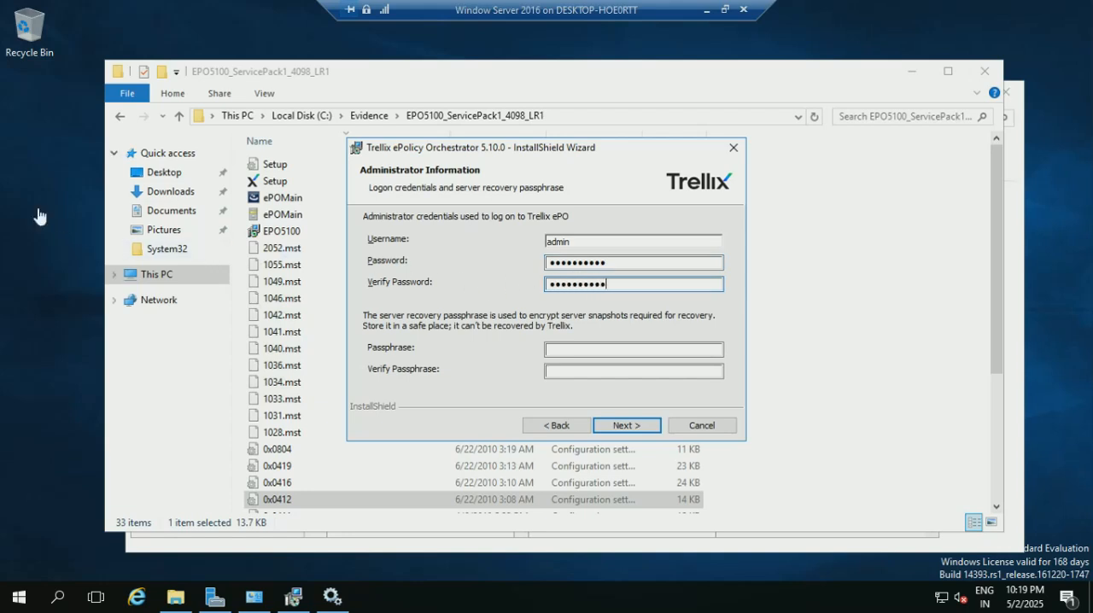
# Enter and verify the server recovery passphrase, and submit the administrator information.
pyautogui.click(567, 351)
pyautogui.write('•••••')
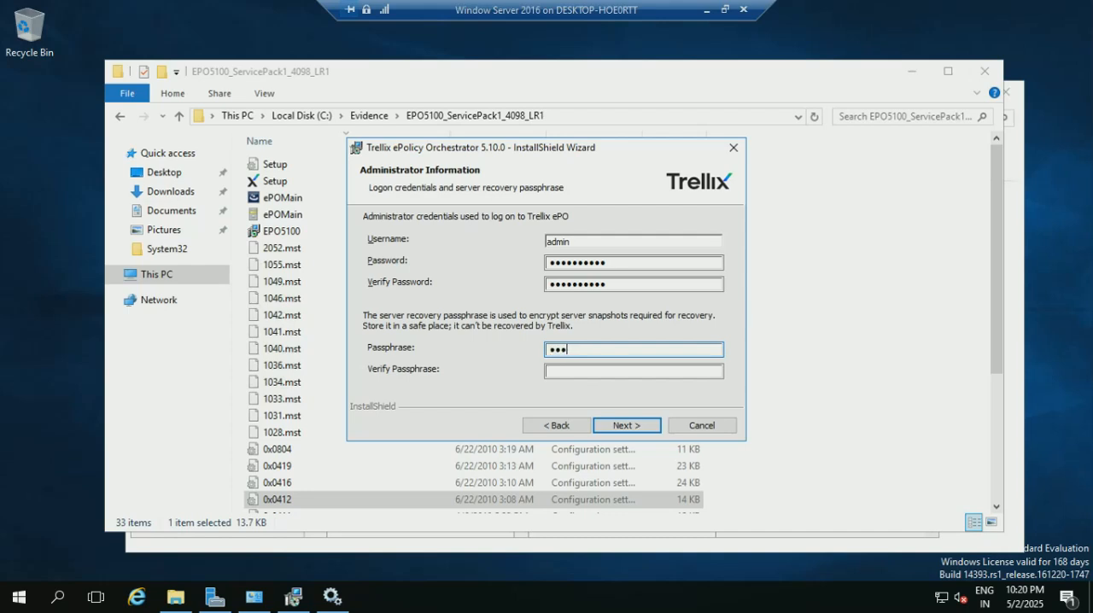
pyautogui.write('•••••••••••')
pyautogui.click(571, 371)
pyautogui.write('••••')
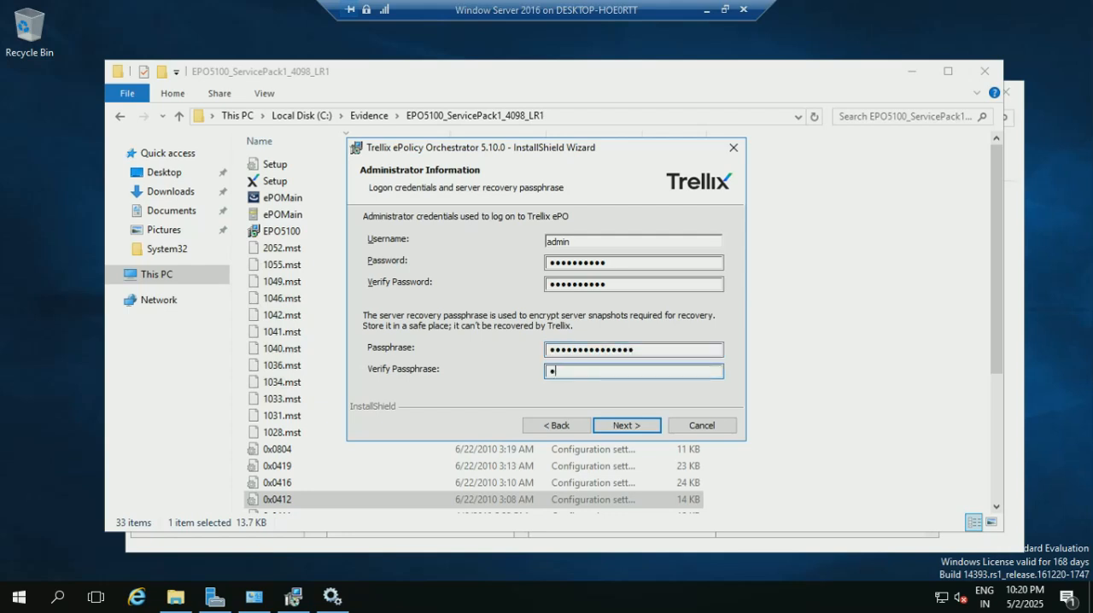
pyautogui.write('••••••••••••')
pyautogui.click(630, 427)
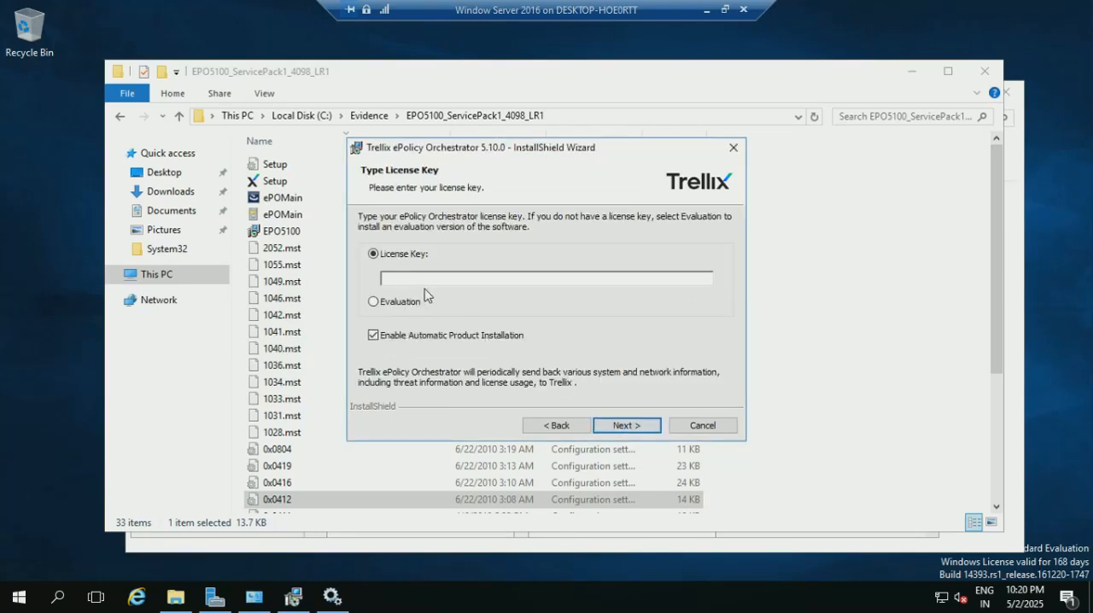
# Turn off Enable Automatic Product Installation, choose the Evaluation license, and acknowledge the evaluation notice.
pyautogui.click(373, 336)
pyautogui.click(373, 301)
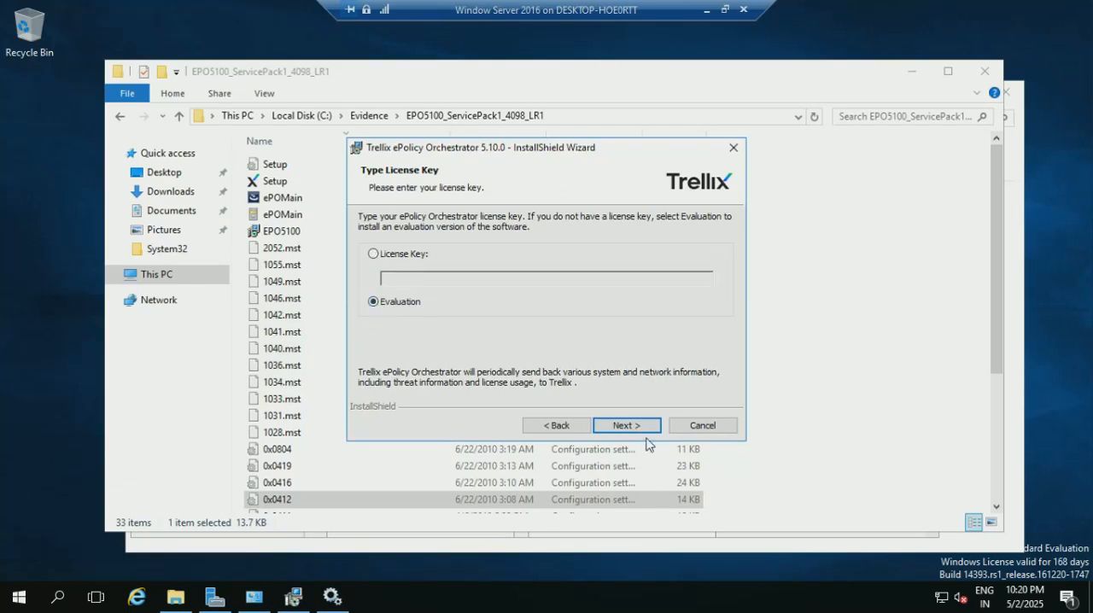
pyautogui.click(632, 426)
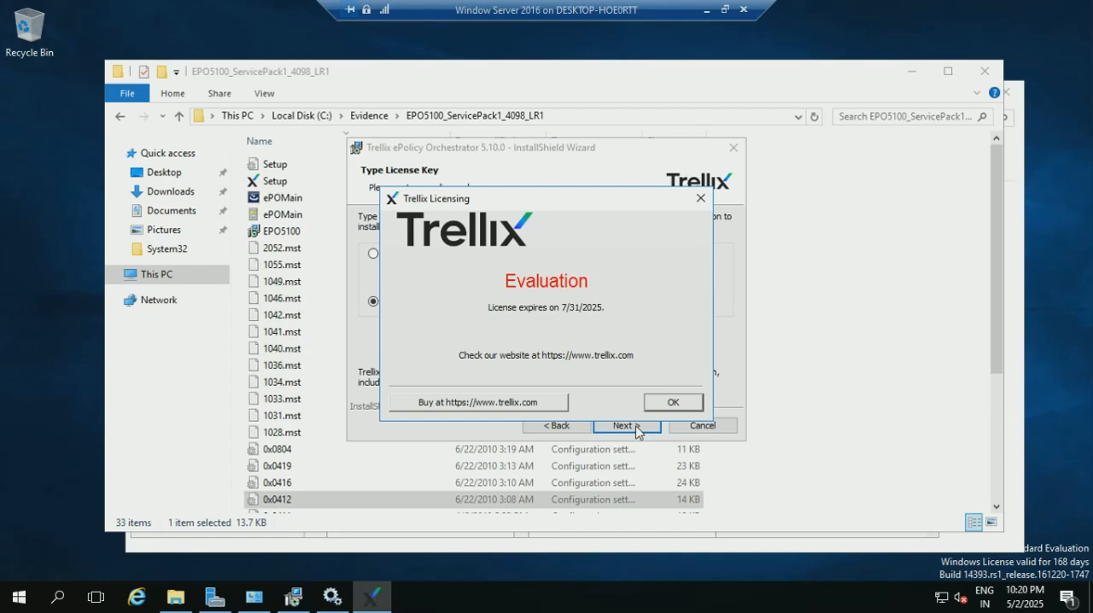
pyautogui.click(675, 403)
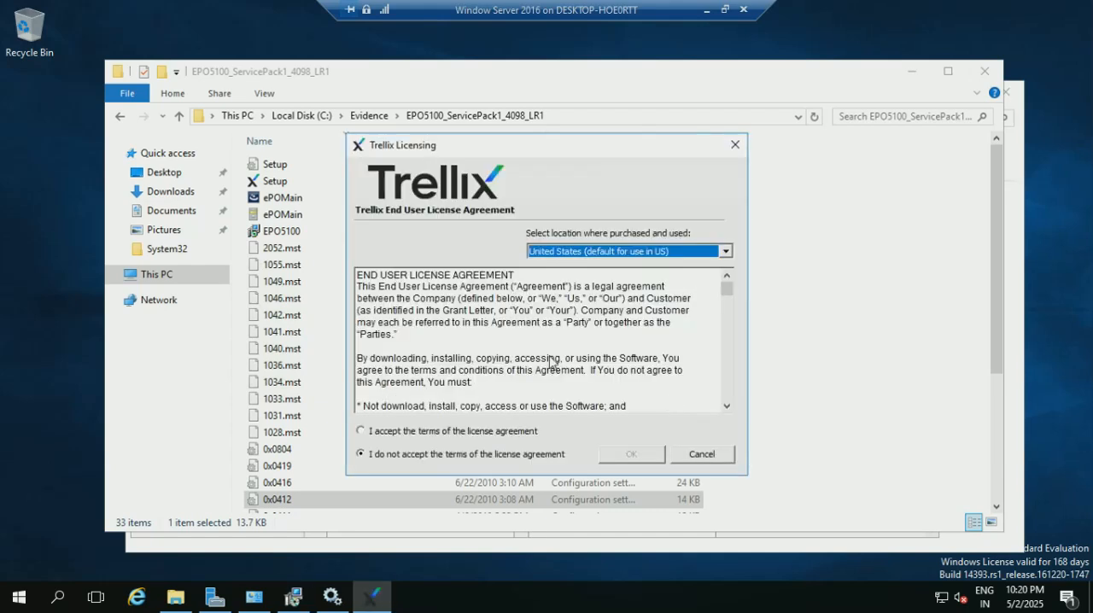
# Accept the Trellix End User License Agreement and start the installation without allowing telemetry collection.
pyautogui.click(361, 431)
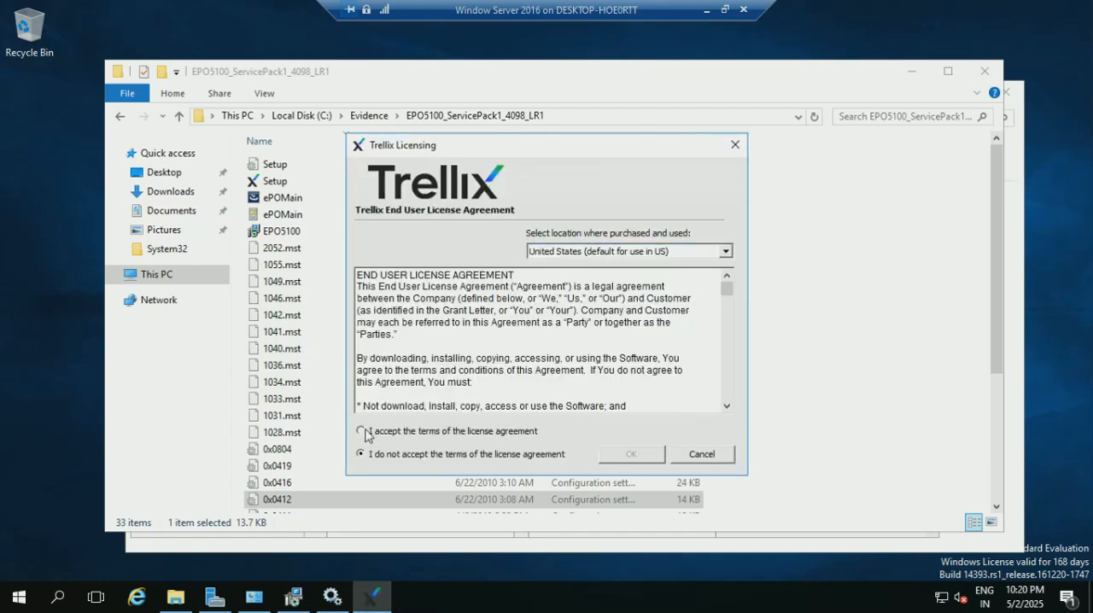
pyautogui.click(632, 453)
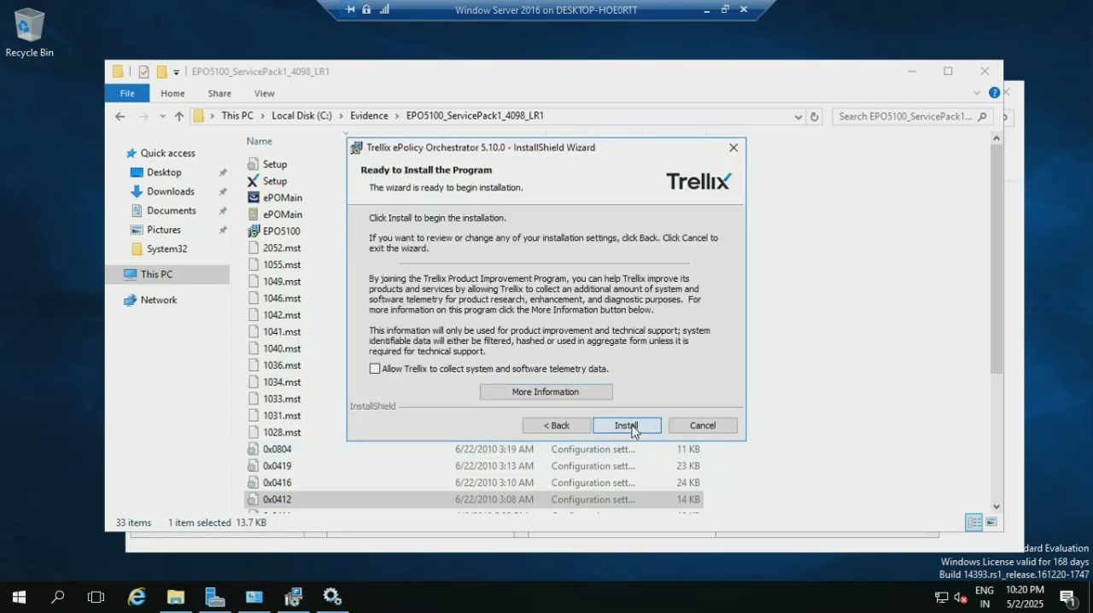
pyautogui.click(627, 425)
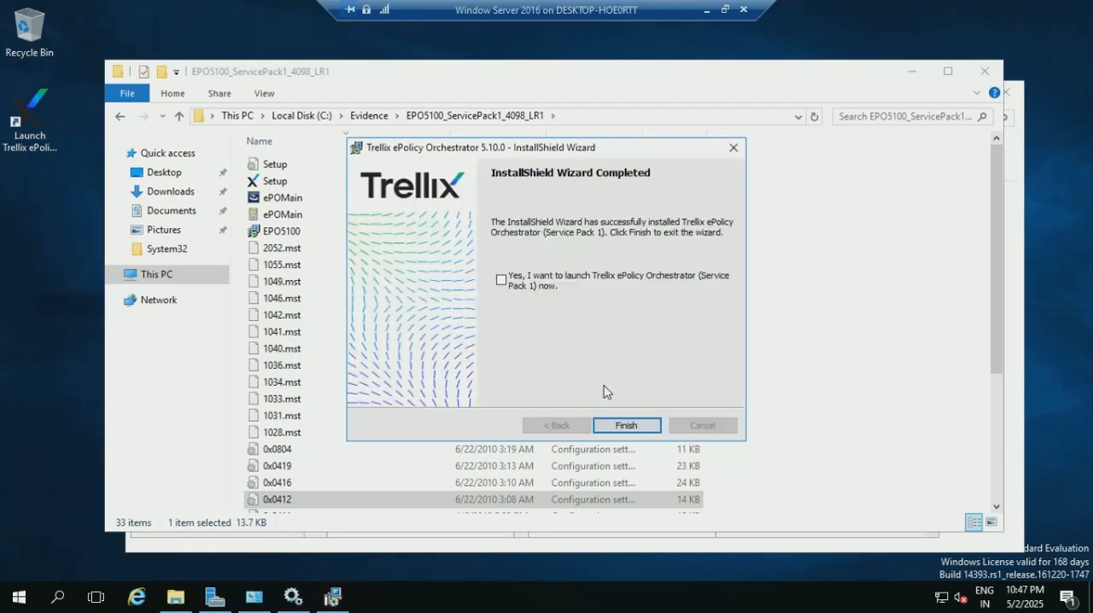
# Finish the installer without launching ePolicy Orchestrator, and minimize the setup folder and Control Panel windows.
pyautogui.click(629, 427)
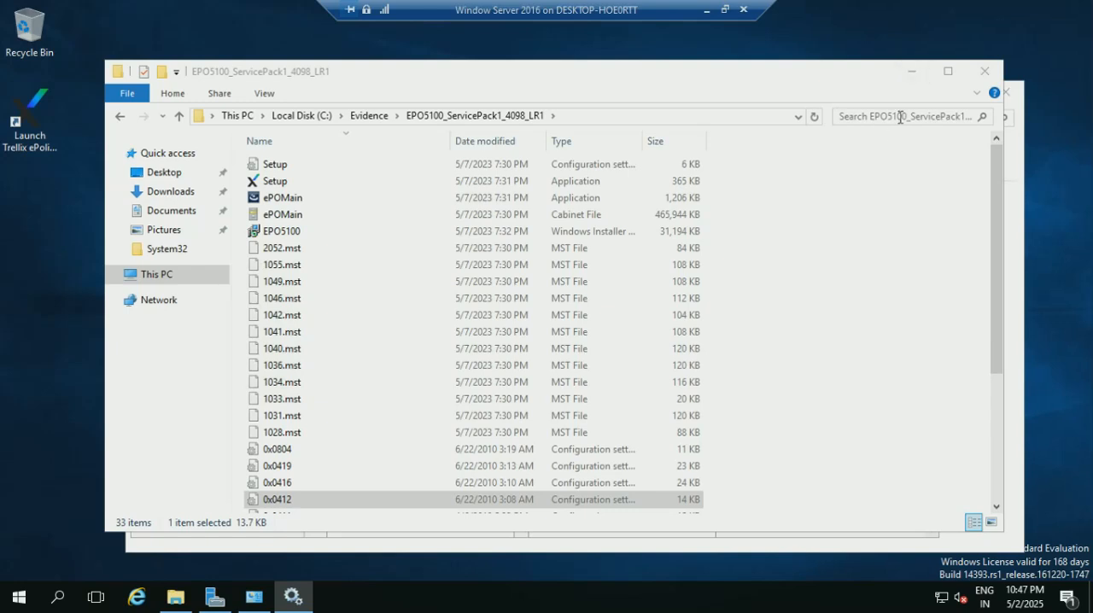
pyautogui.click(912, 71)
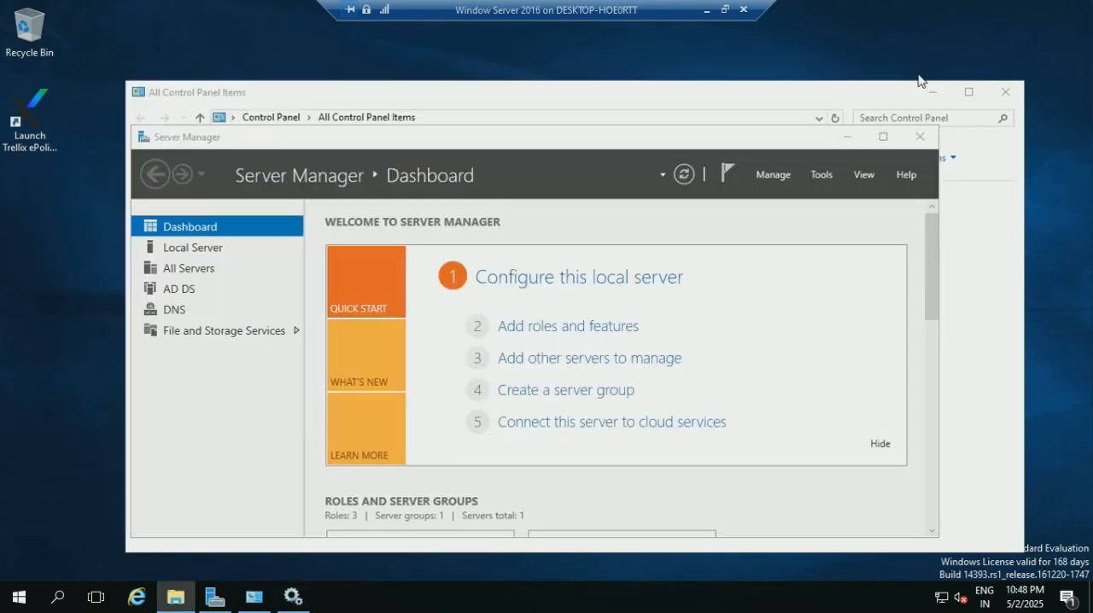
pyautogui.click(936, 93)
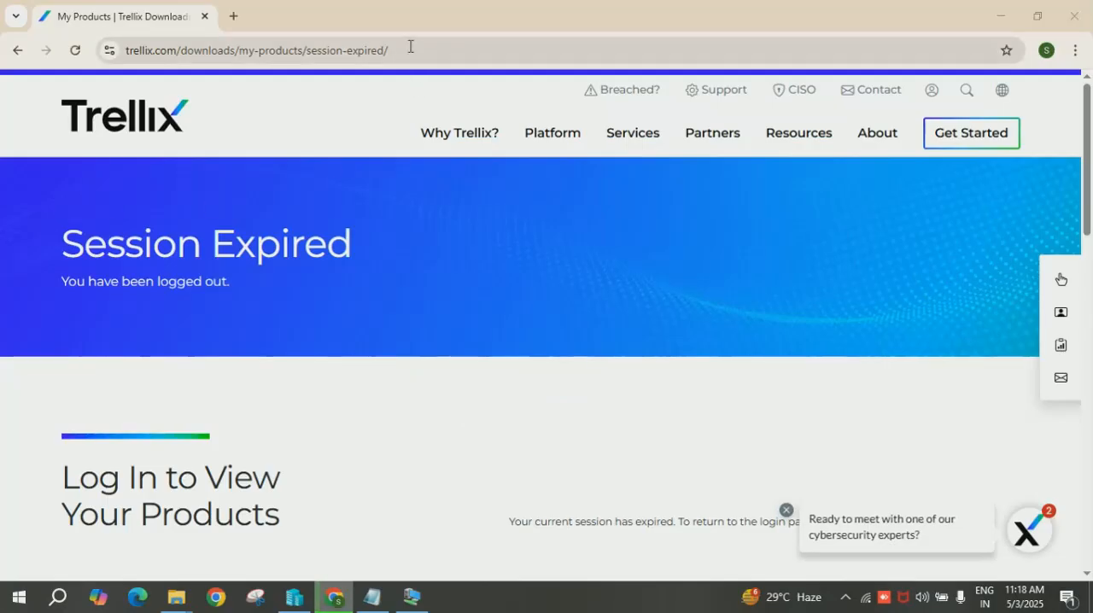
pyautogui.click(428, 64)
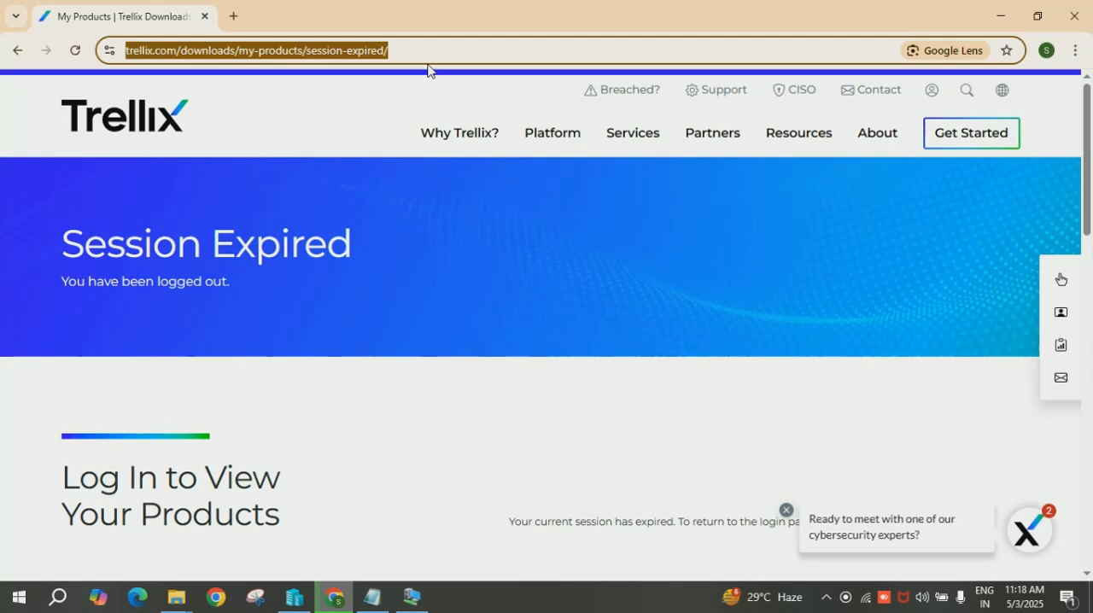
pyautogui.write('htts')
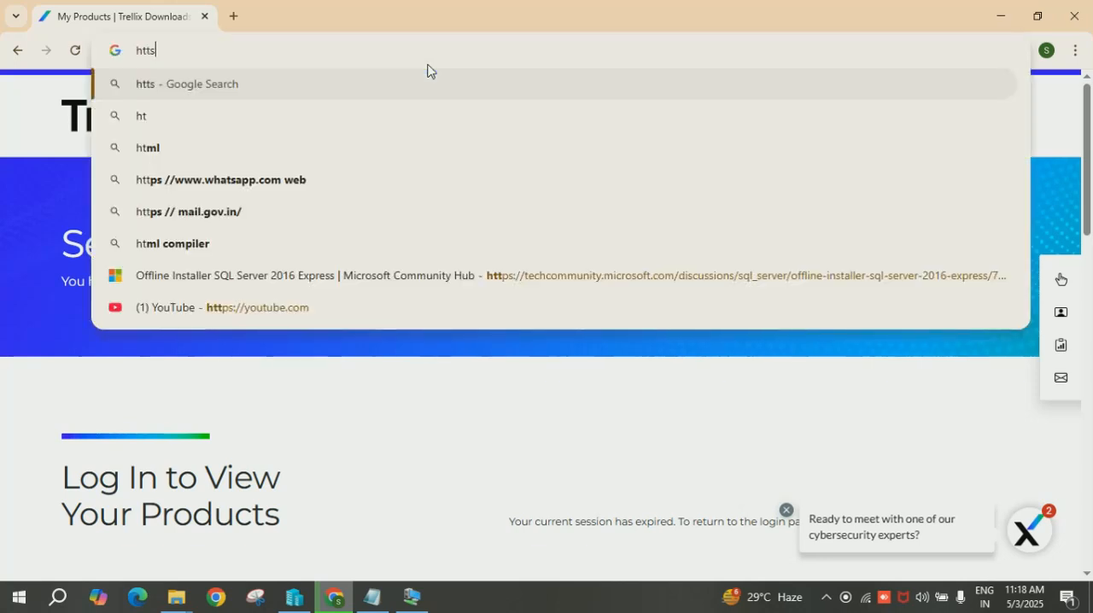
pyautogui.write('ps')
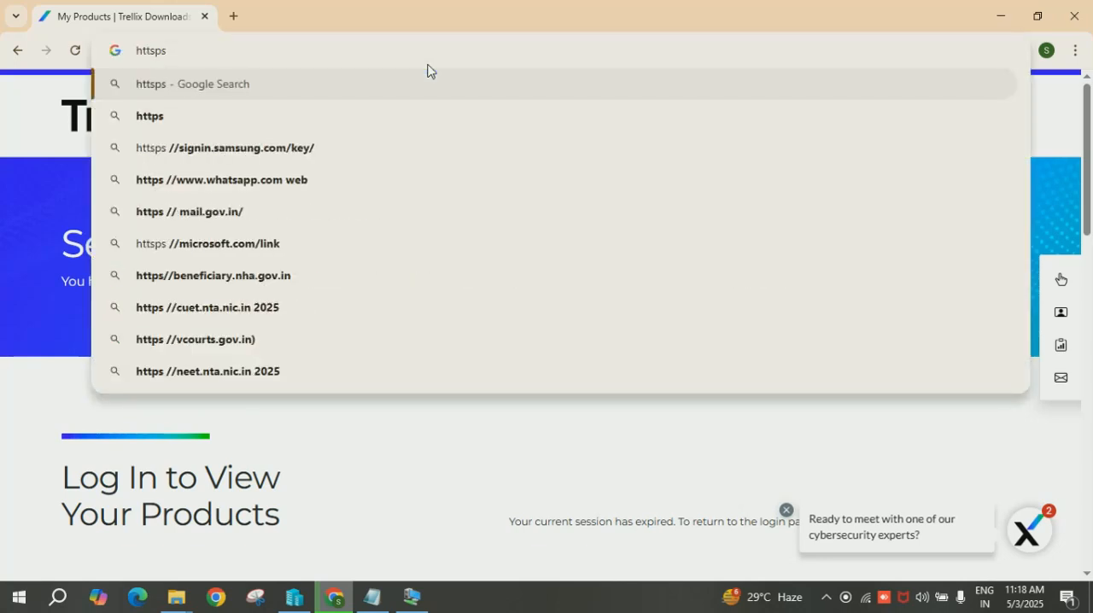
pyautogui.press('BackSpace')
pyautogui.press('BackSpace')
pyautogui.press('BackSpace')
pyautogui.write('ps')
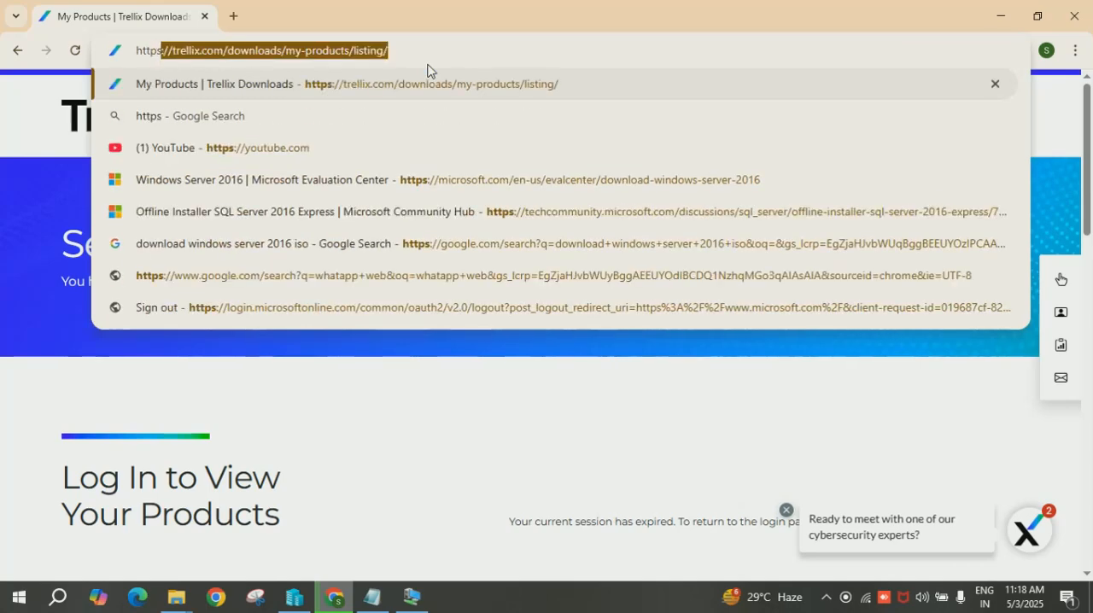
pyautogui.write('://dcs')
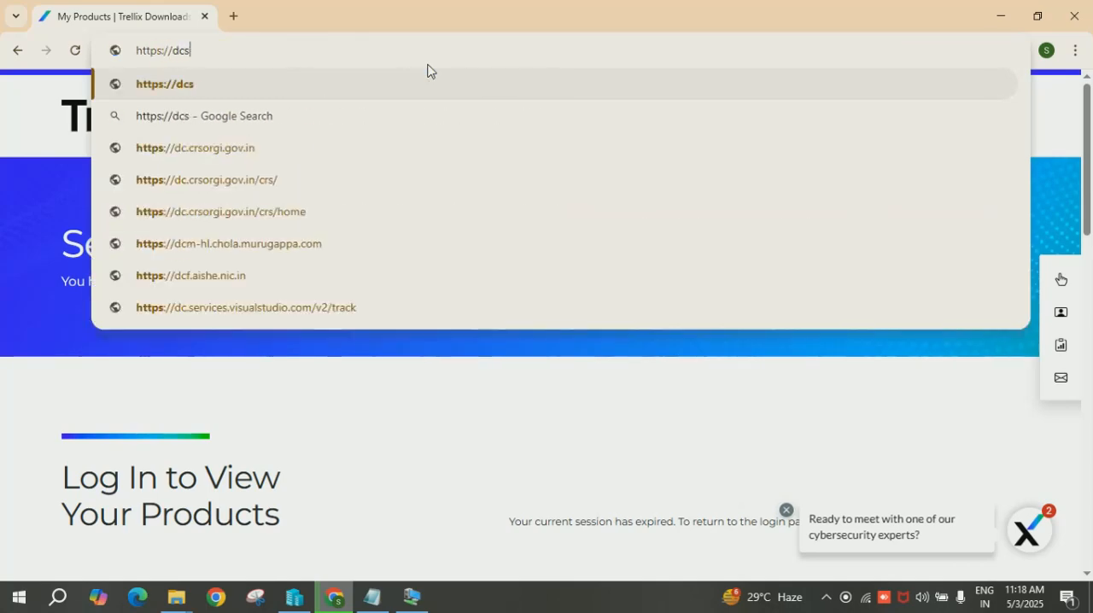
pyautogui.write('erver:')
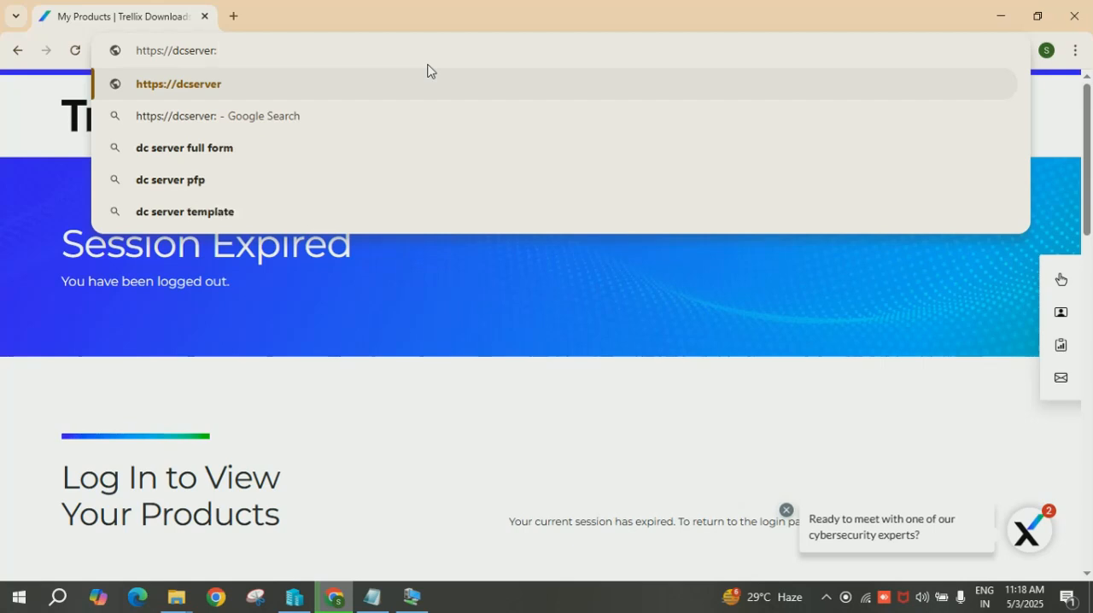
pyautogui.write('8443')
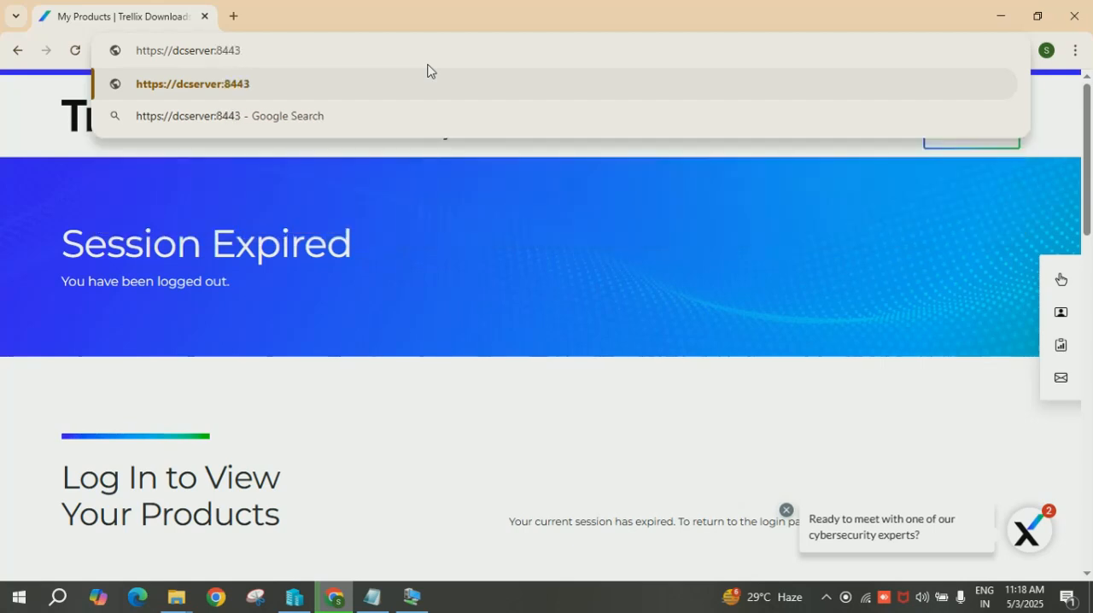
pyautogui.press('Return')
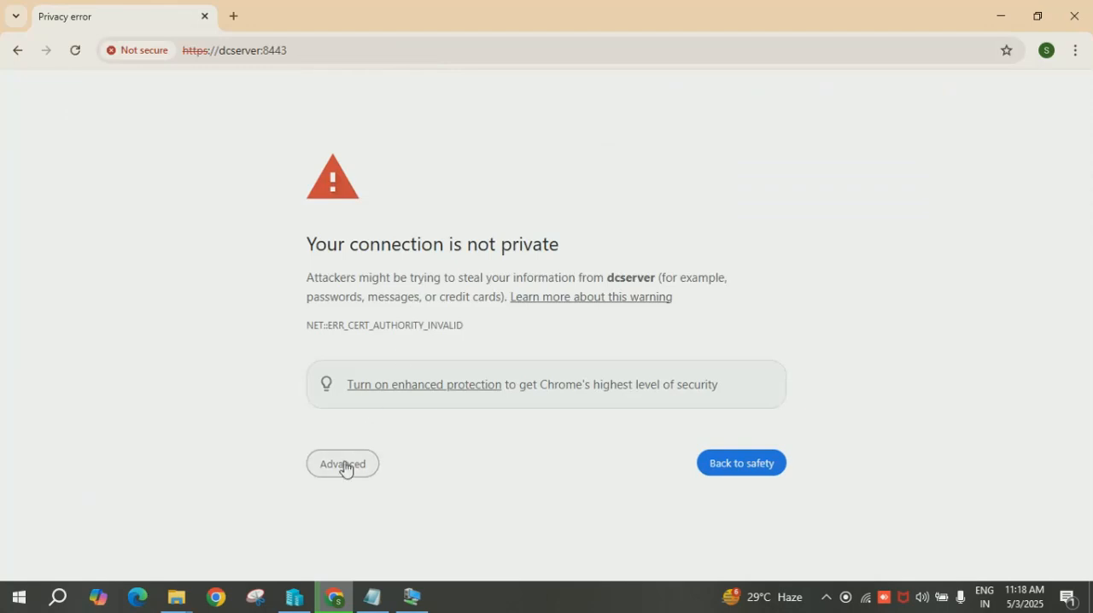
# Bypass the certificate privacy warning and proceed to dcserver.
pyautogui.click(345, 468)
pyautogui.moveTo(1086, 251); pyautogui.dragTo(1091, 341)
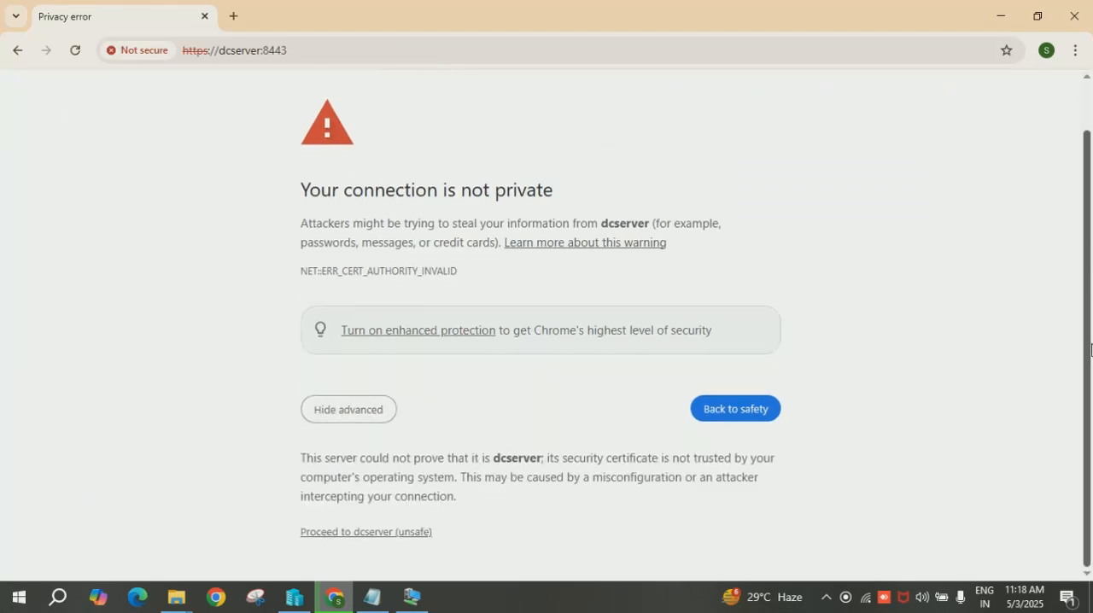
pyautogui.click(343, 533)
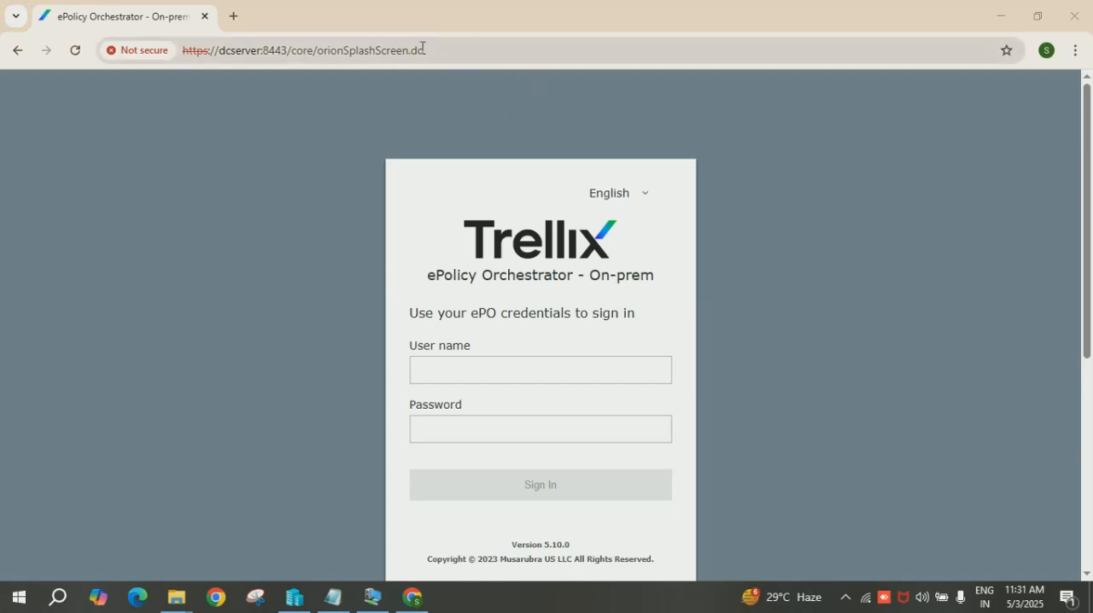
pyautogui.click(290, 53)
pyautogui.moveTo(289, 53); pyautogui.dragTo(532, 66)
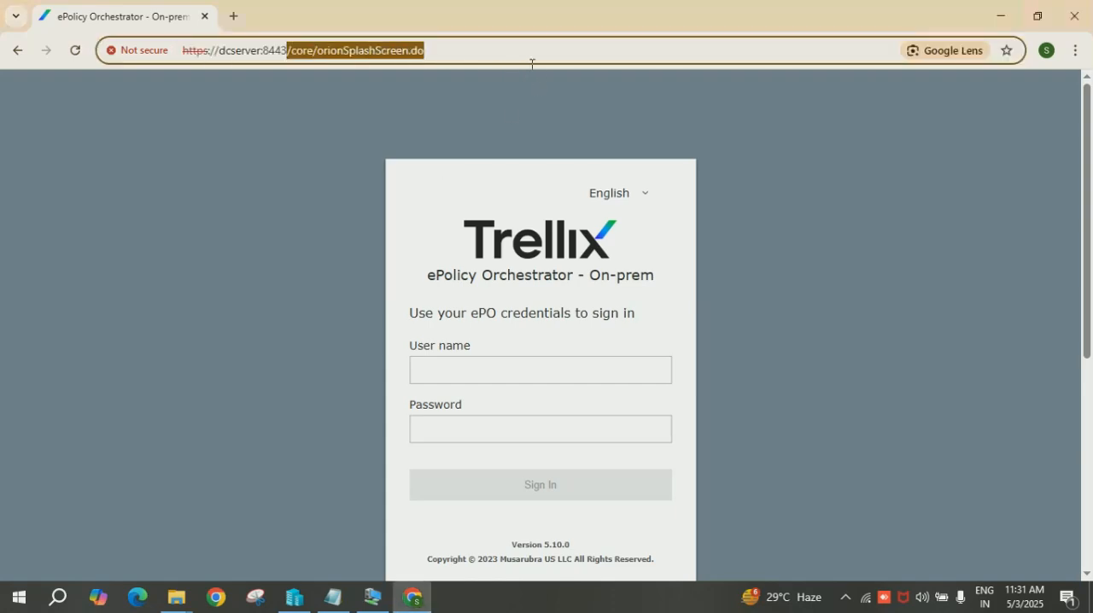
pyautogui.press('BackSpace')
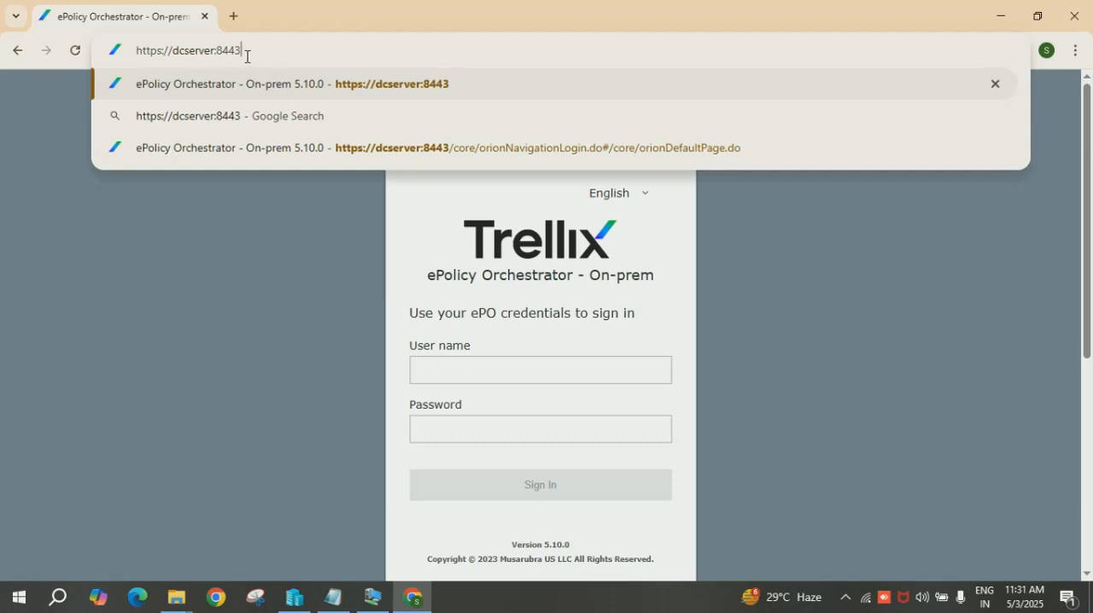
pyautogui.press('Return')
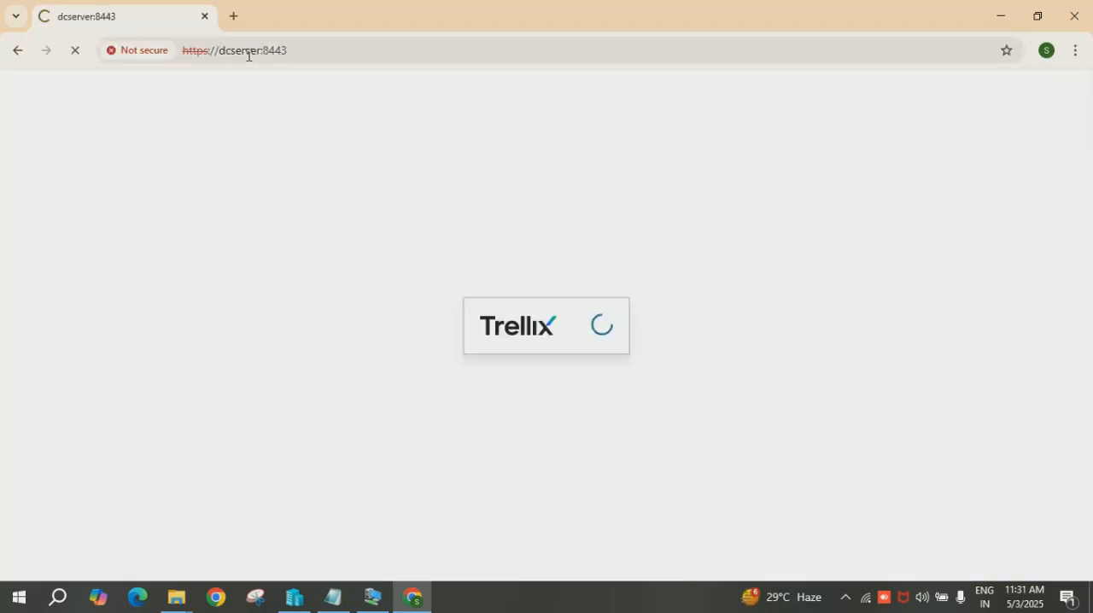
# Sign in to ePolicy Orchestrator with the user name admin and the account password.
pyautogui.write('admin')
pyautogui.press('Tab')
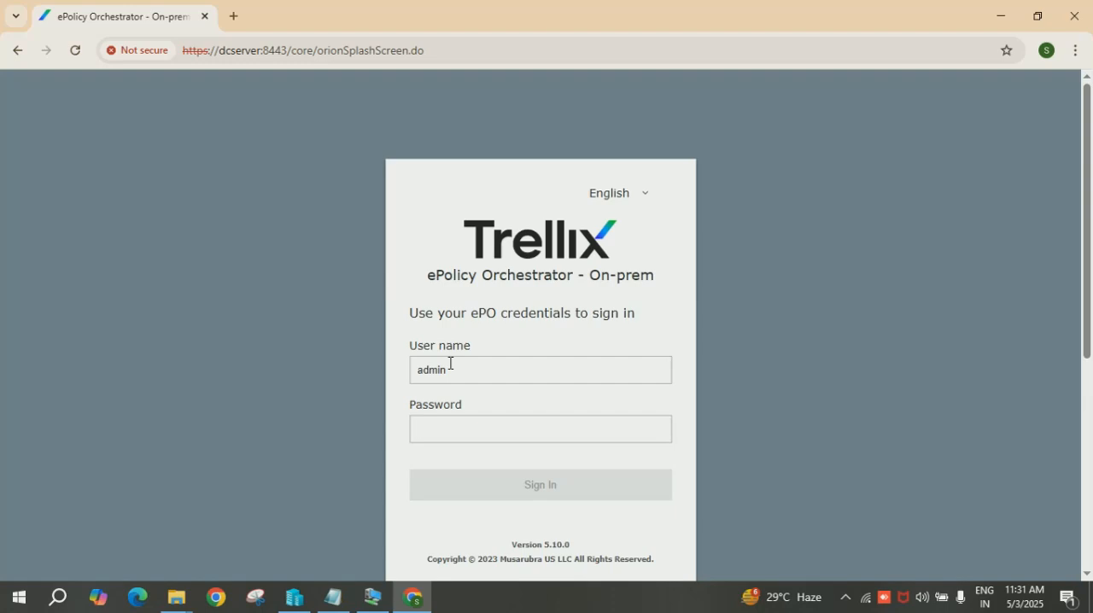
pyautogui.write('****')
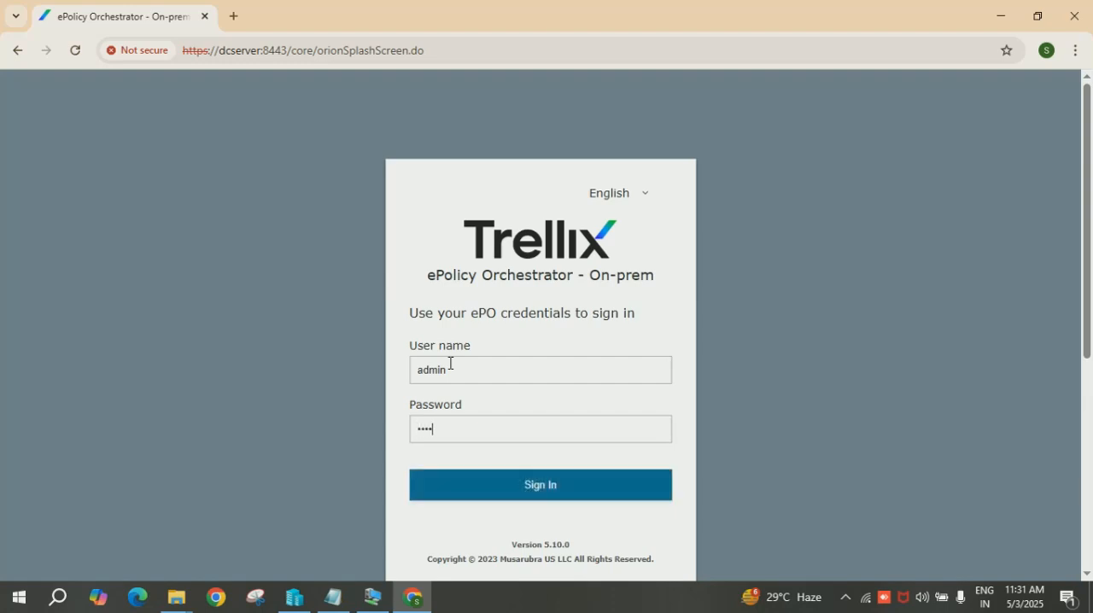
pyautogui.write('*******')
pyautogui.press('Return')
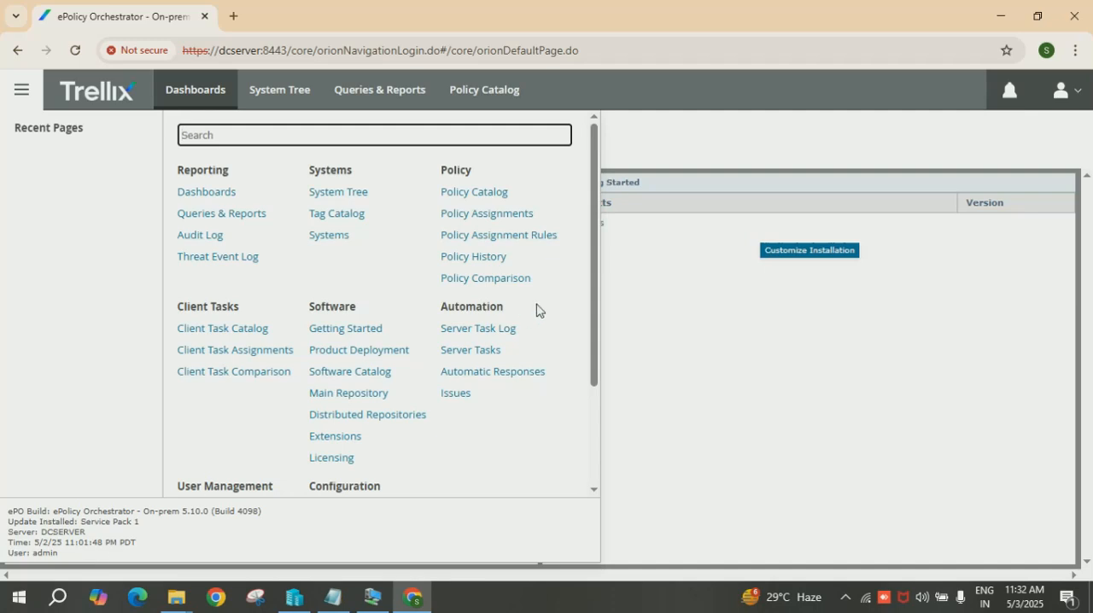
# Dismiss the console's navigation menu and log off the admin account.
pyautogui.click(739, 136)
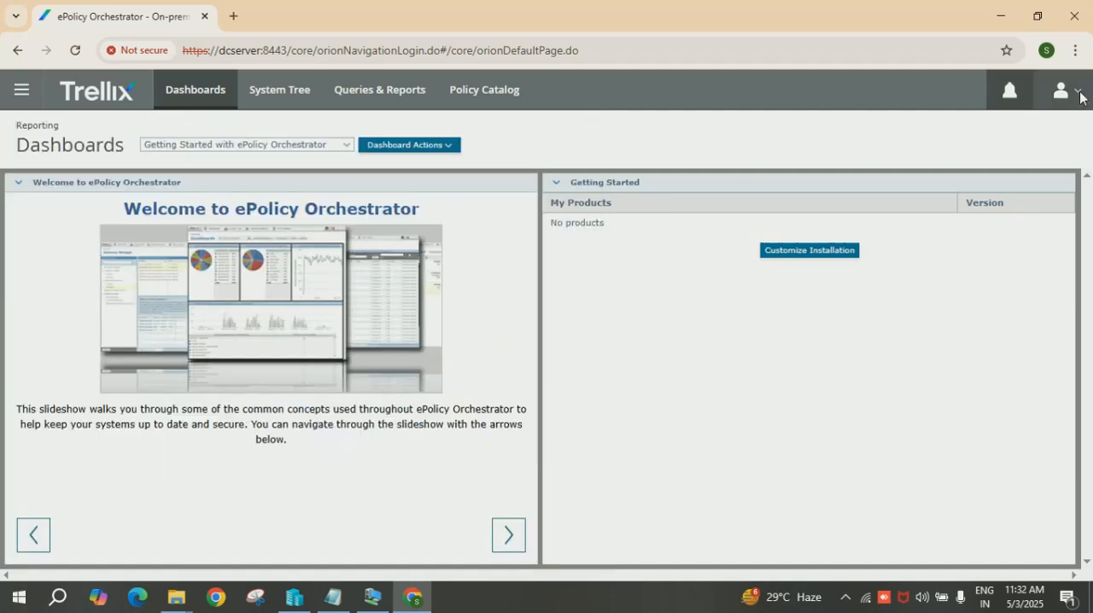
pyautogui.click(1083, 96)
pyautogui.click(969, 269)
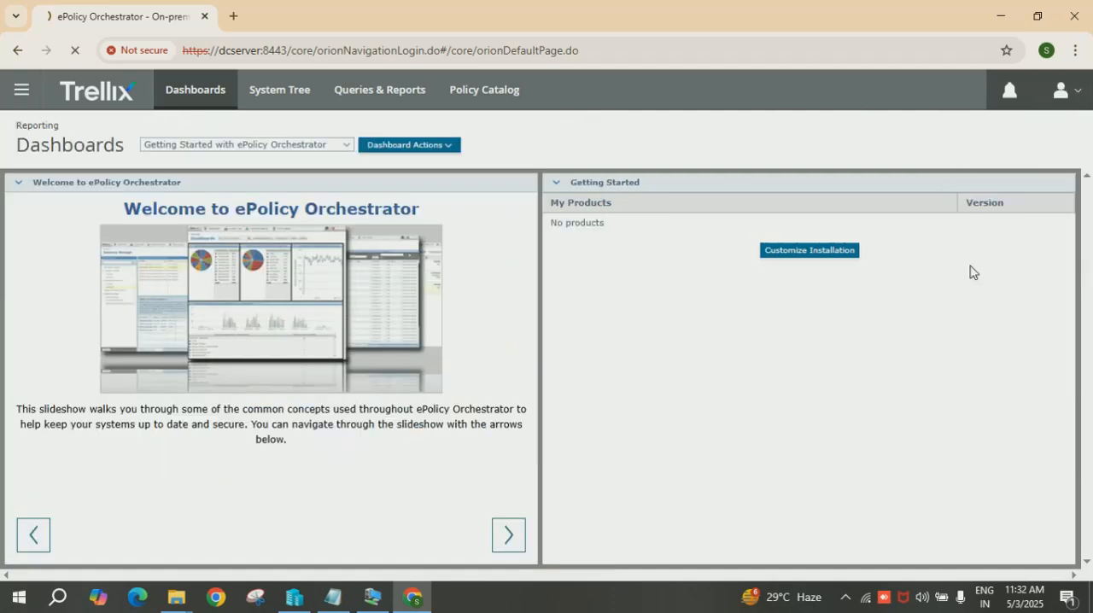